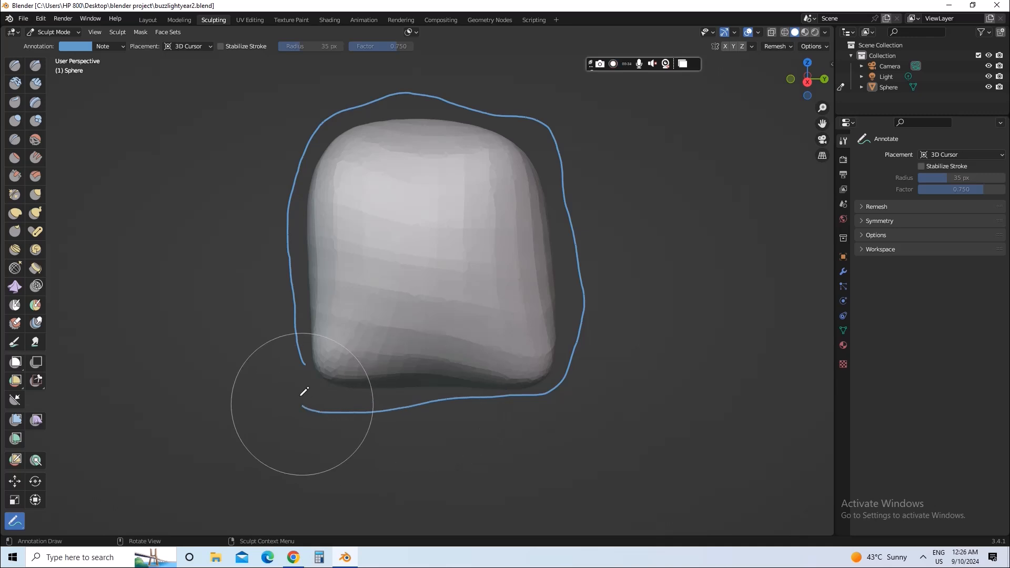
- Try outlining the head's side profile with annotation strokes and an inner face-edge curve, clearing each attempt
key("ctrl+z")
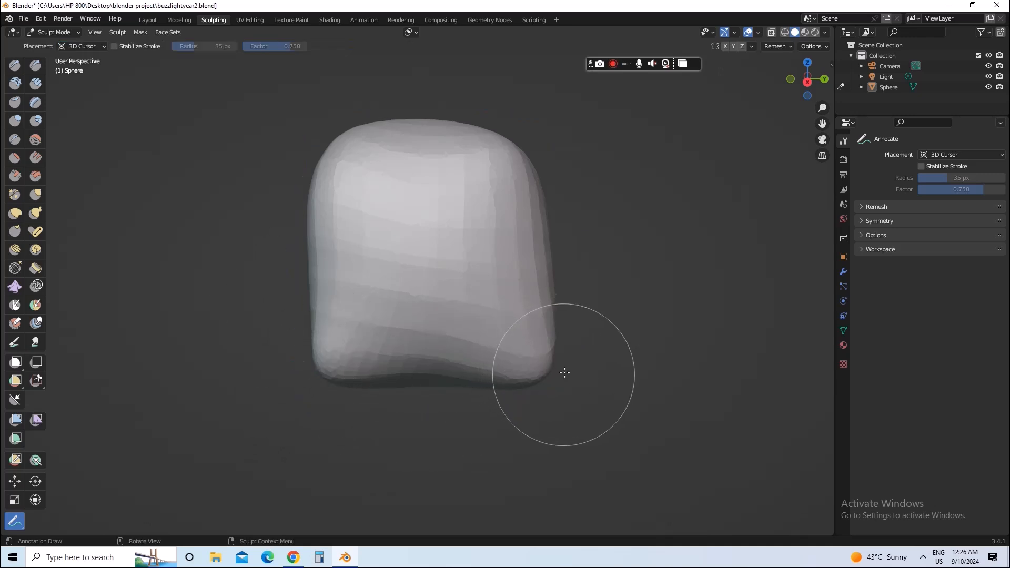
left_click_drag(564, 372, 566, 243)
mouse_move(565, 205)
left_mouse_down()
mouse_move(542, 149)
mouse_move(493, 124)
left_mouse_up()
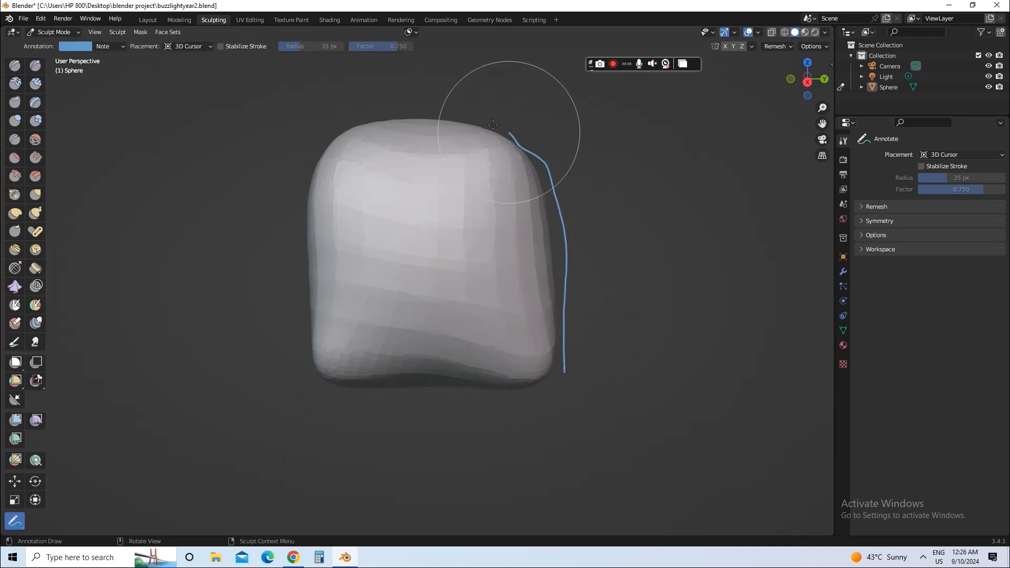
key("ctrl+z")
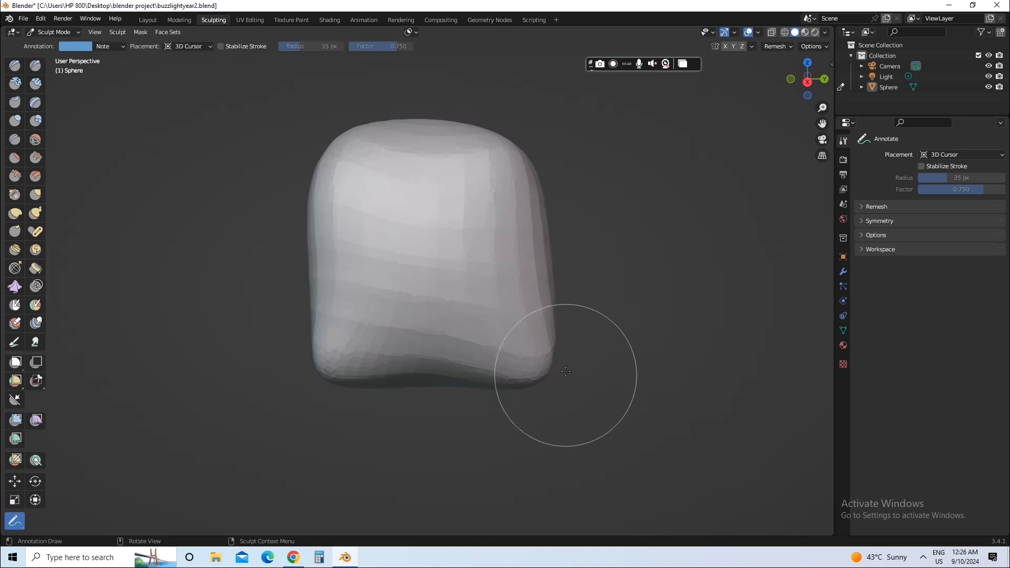
mouse_move(566, 374)
left_mouse_down()
mouse_move(552, 158)
mouse_move(513, 124)
mouse_move(443, 118)
left_mouse_up()
mouse_move(323, 144)
left_mouse_down()
mouse_move(295, 214)
mouse_move(296, 399)
mouse_move(562, 402)
mouse_move(566, 365)
left_mouse_up()
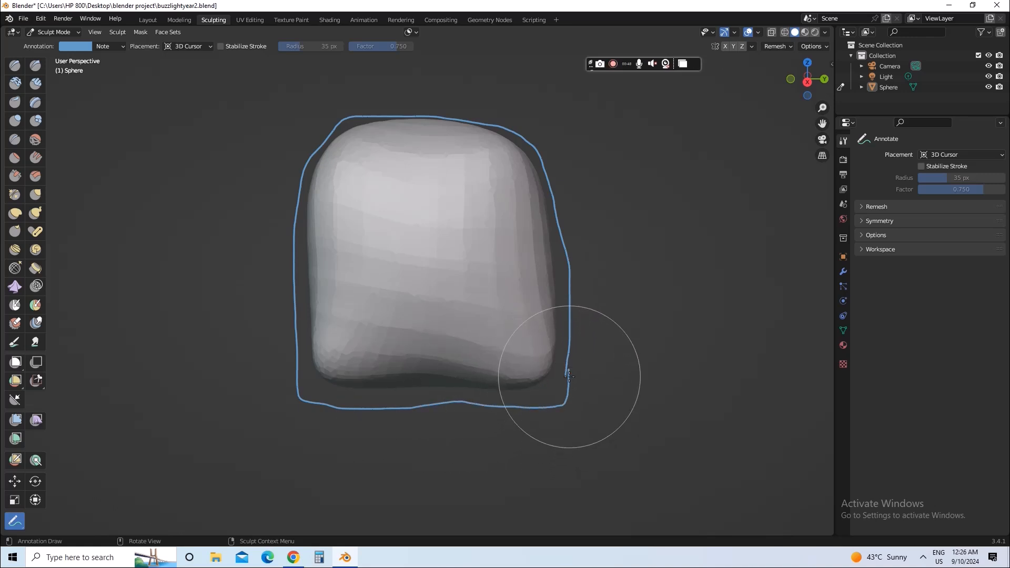
mouse_move(422, 310)
middle_mouse_down()
mouse_move(419, 365)
mouse_move(419, 309)
mouse_move(408, 330)
middle_mouse_up()
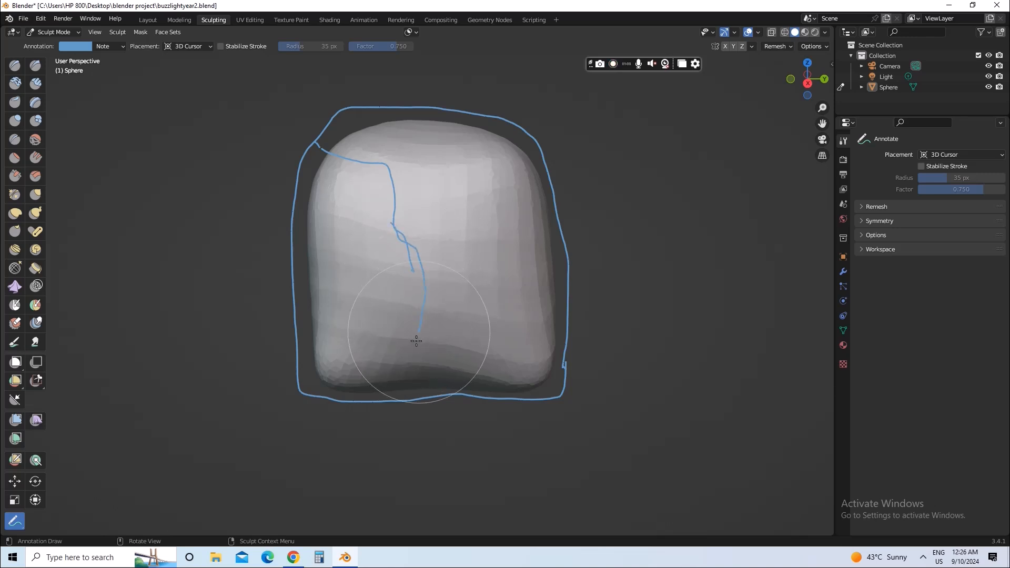
mouse_move(416, 341)
left_mouse_down()
mouse_move(356, 388)
mouse_move(295, 393)
left_mouse_up()
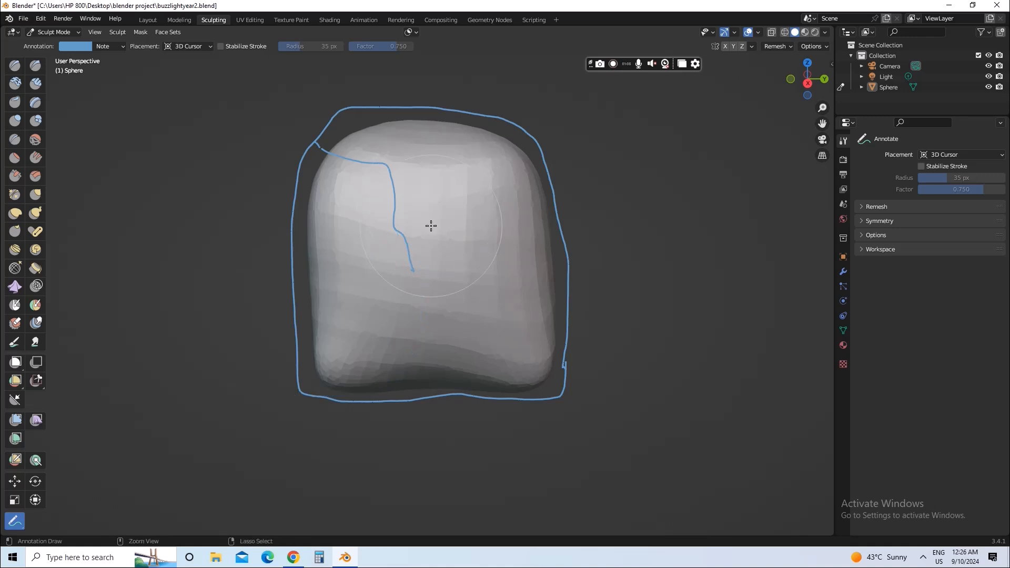
key("ctrl+z")
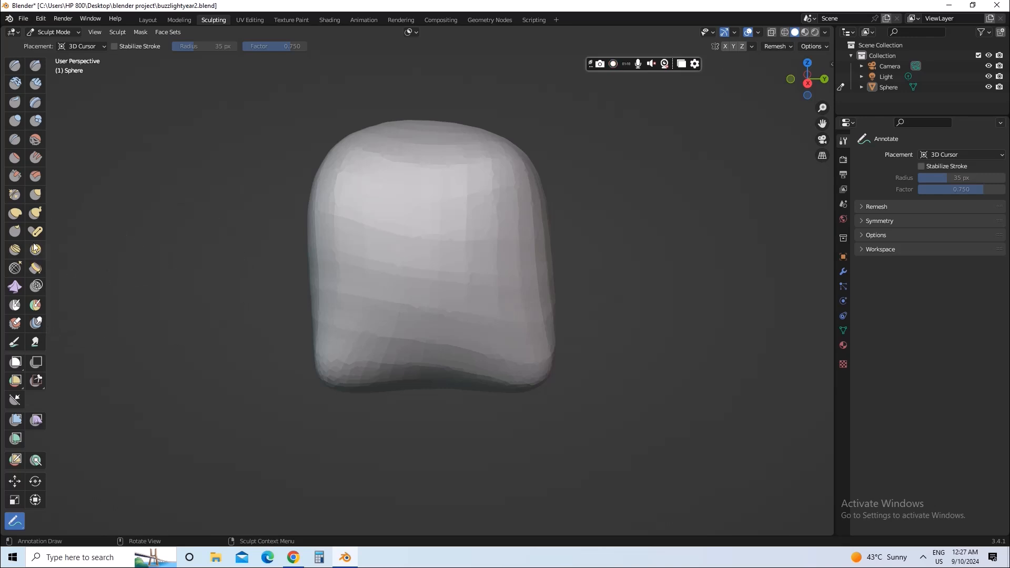
- With the Elastic Deform brush, pull the head's lower edge downward and its -X side outward to square off the form
left_click(15, 213)
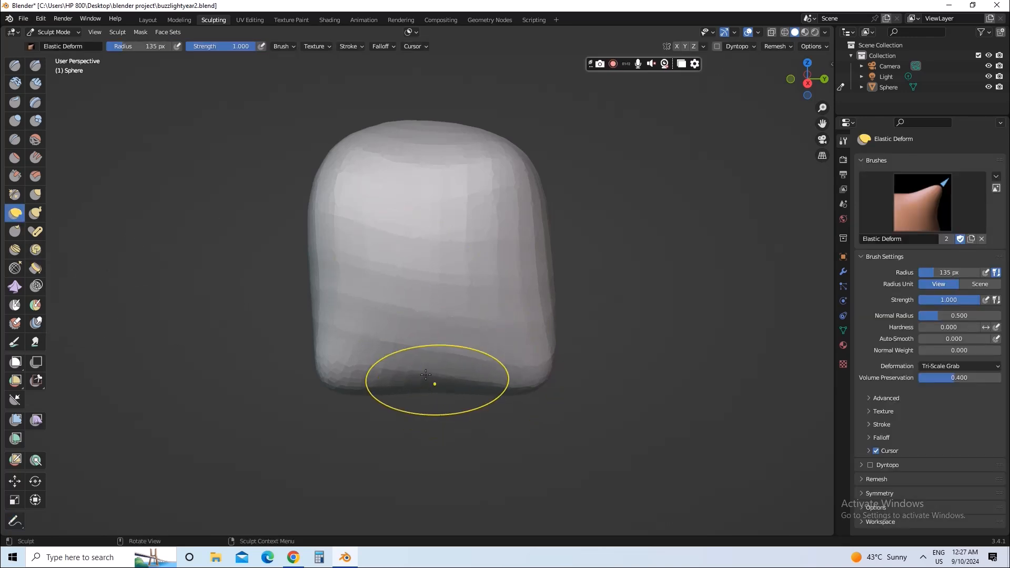
left_click_drag(391, 370, 387, 379)
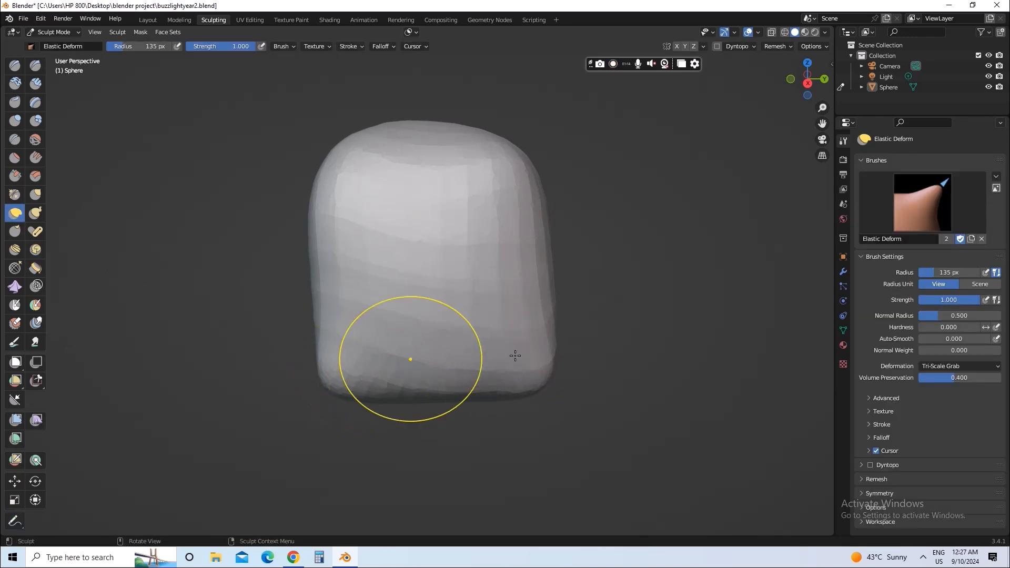
mouse_move(499, 338)
middle_mouse_down()
mouse_move(491, 284)
mouse_move(477, 270)
middle_mouse_up()
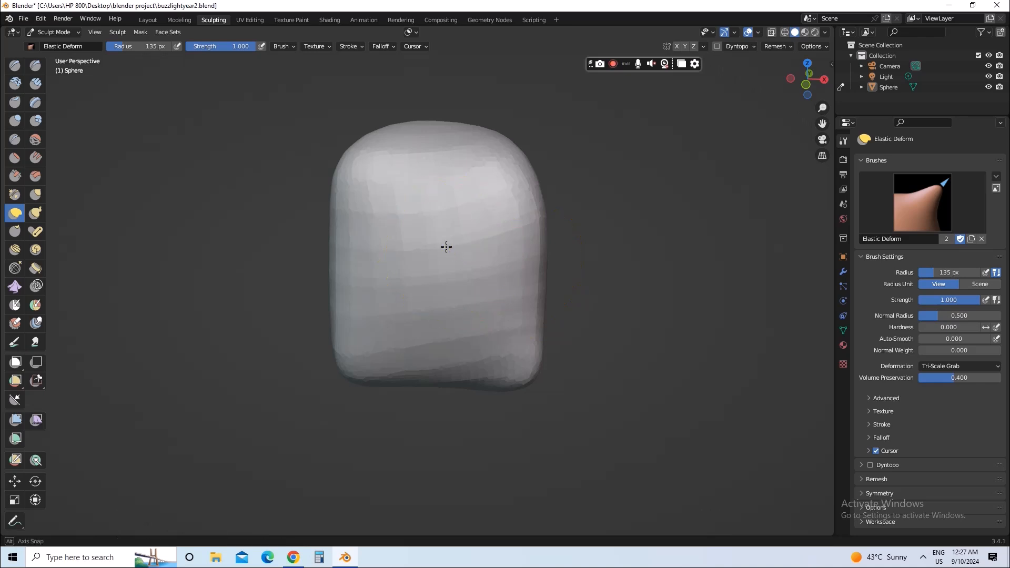
middle_click_drag(474, 213, 481, 205)
left_click_drag(367, 156, 357, 153)
left_click_drag(376, 235, 370, 238)
left_click_drag(373, 330, 366, 332)
left_click_drag(385, 363, 383, 370)
left_click_drag(417, 365, 418, 373)
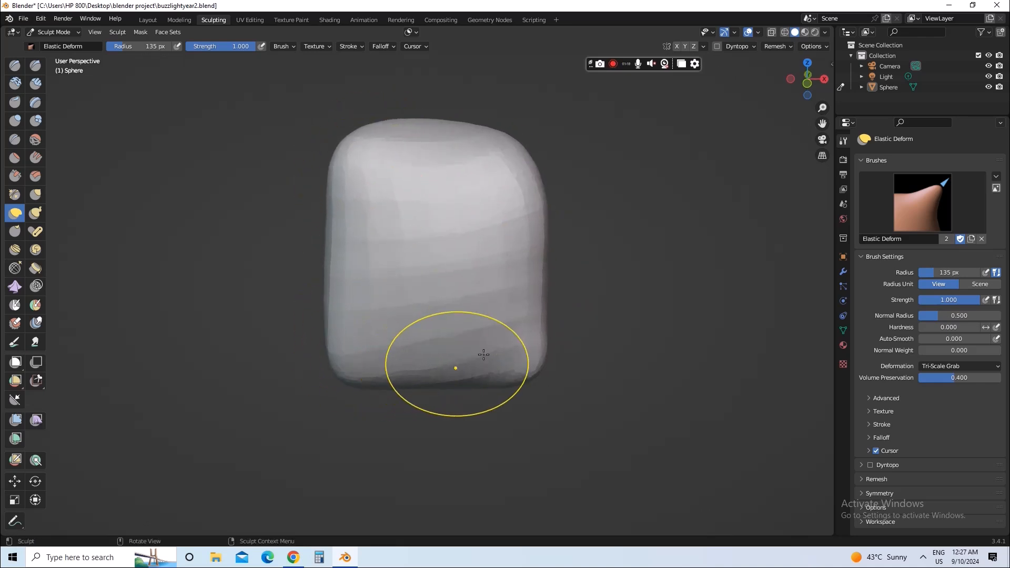
left_click_drag(494, 358, 495, 367)
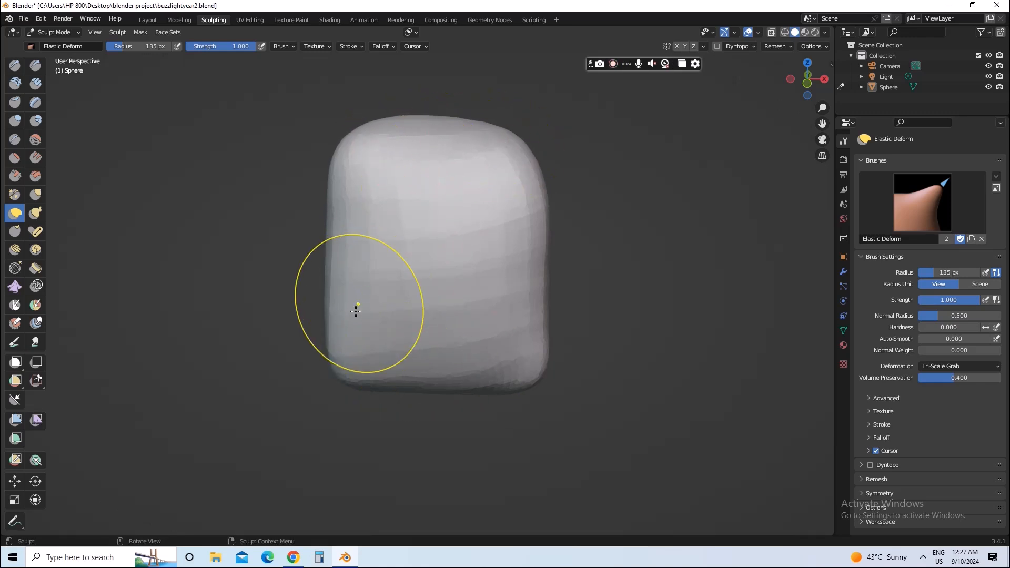
- Pull the head's back edge outward and even out its base from the -X side using Elastic Deform
mouse_move(354, 308)
middle_mouse_down()
mouse_move(440, 249)
mouse_move(400, 231)
middle_mouse_up()
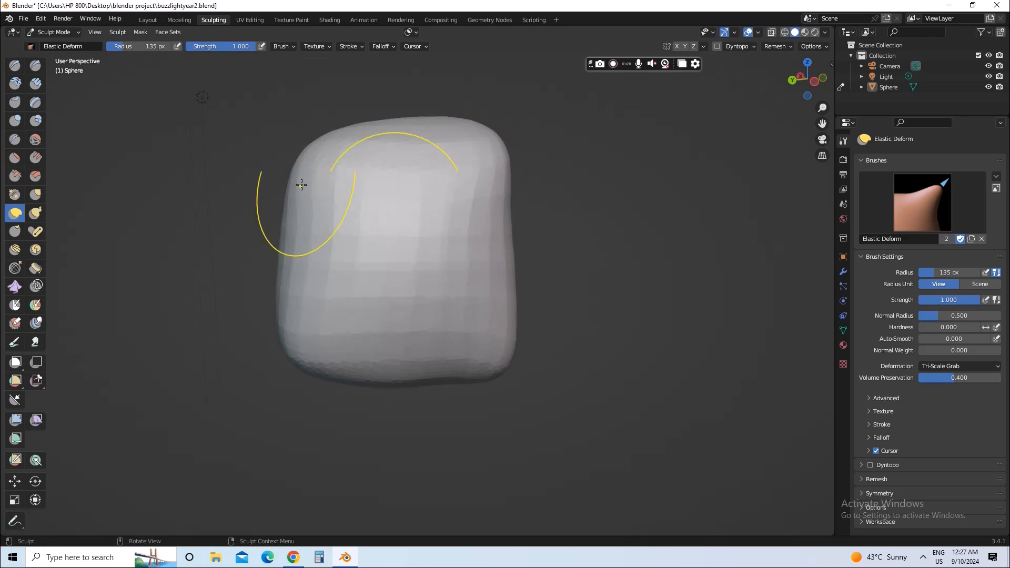
mouse_move(330, 190)
left_mouse_down()
mouse_move(383, 153)
mouse_move(383, 140)
mouse_move(338, 164)
mouse_move(326, 190)
left_mouse_up()
left_click_drag(307, 297, 303, 306)
left_click_drag(368, 308, 390, 327)
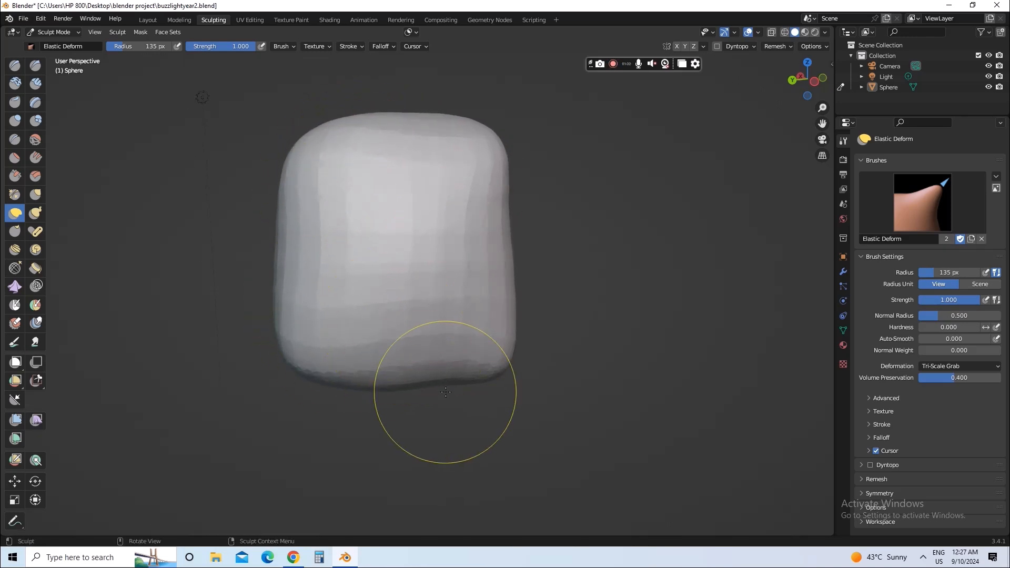
mouse_move(455, 374)
left_mouse_down()
mouse_move(460, 384)
mouse_move(462, 368)
left_mouse_up()
- Fill out the narrow rear corner of the head on the -X side by pulling it outward from above
mouse_move(575, 253)
middle_mouse_down()
mouse_move(419, 275)
mouse_move(424, 226)
mouse_move(415, 273)
mouse_move(525, 266)
mouse_move(480, 241)
mouse_move(530, 286)
mouse_move(530, 267)
middle_mouse_up()
left_click_drag(480, 184, 482, 176)
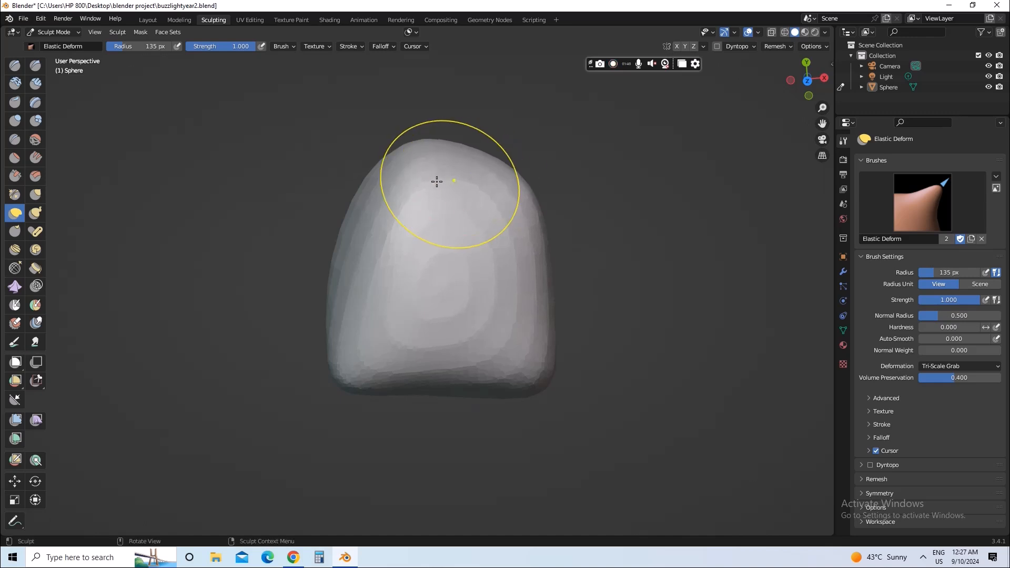
left_click_drag(408, 194, 395, 203)
left_click_drag(371, 241, 352, 274)
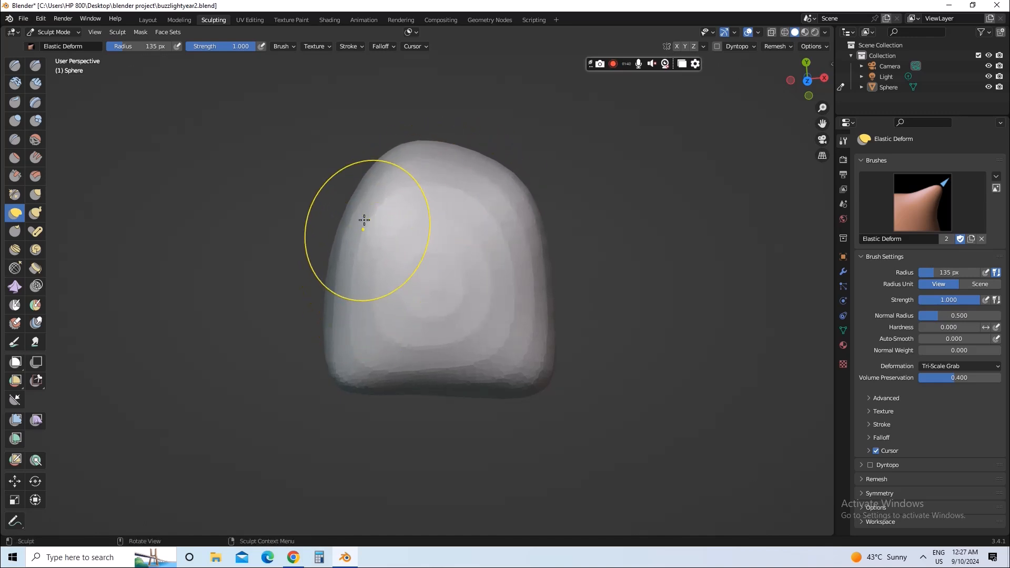
left_click_drag(369, 205, 361, 193)
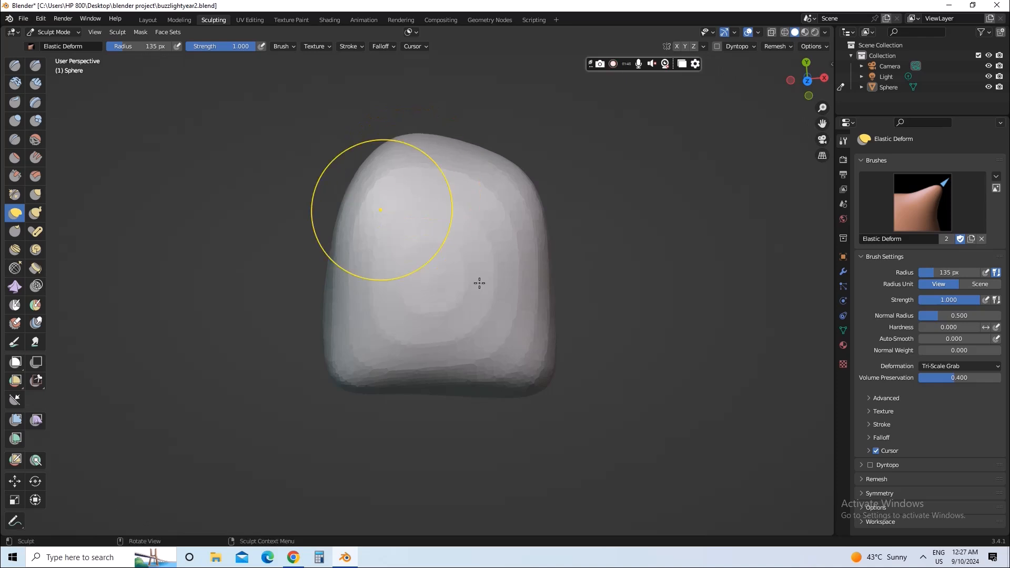
- Inspect the head from several sides and widen its front silhouette by pulling the side walls outward
mouse_move(479, 283)
middle_mouse_down()
mouse_move(379, 241)
mouse_move(399, 226)
mouse_move(363, 230)
mouse_move(361, 219)
mouse_move(417, 223)
mouse_move(417, 234)
mouse_move(453, 247)
mouse_move(440, 362)
mouse_move(473, 289)
mouse_move(470, 230)
mouse_move(412, 219)
mouse_move(322, 266)
middle_mouse_up()
middle_click_drag(412, 243, 474, 252)
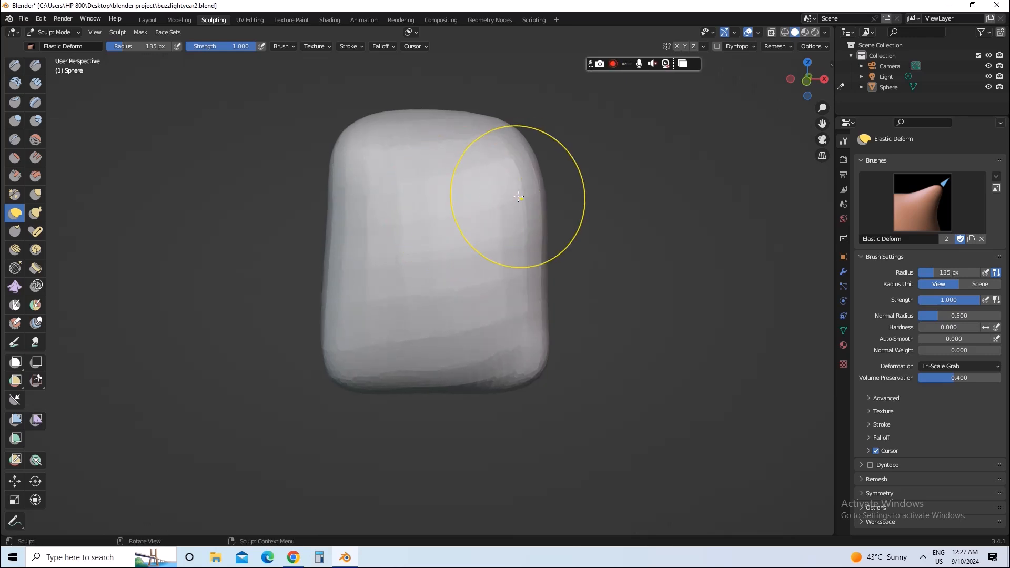
mouse_move(457, 388)
middle_mouse_down()
mouse_move(496, 333)
mouse_move(539, 326)
mouse_move(653, 187)
mouse_move(466, 314)
mouse_move(428, 317)
mouse_move(416, 306)
mouse_move(475, 155)
mouse_move(458, 237)
mouse_move(435, 252)
mouse_move(489, 286)
mouse_move(541, 278)
mouse_move(469, 261)
middle_mouse_up()
left_click_drag(356, 261, 354, 332)
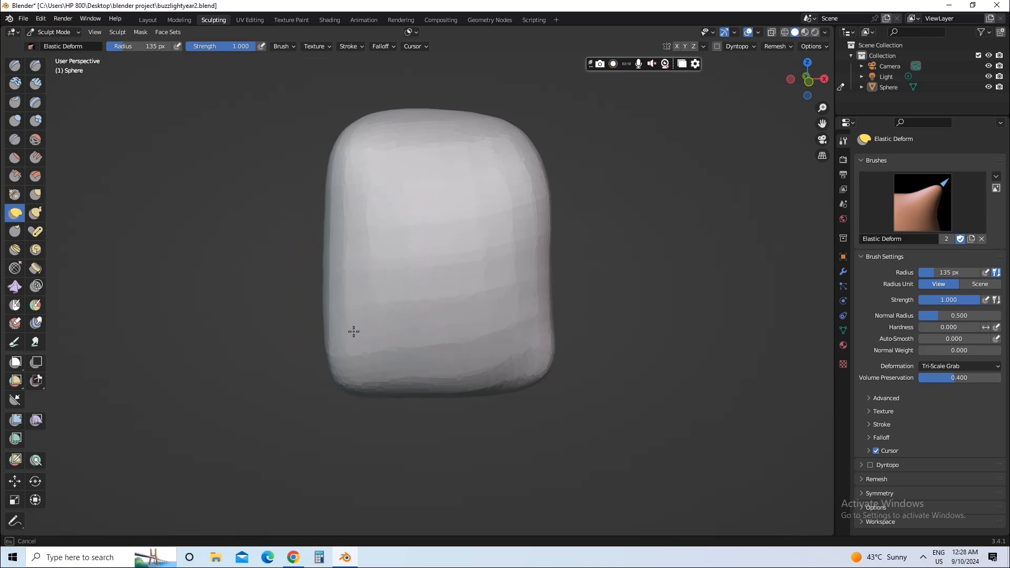
- Try symmetrizing the head mesh in the -X to +X direction and undo it after checking the shape
mouse_move(522, 218)
middle_mouse_down()
mouse_move(449, 213)
mouse_move(528, 221)
mouse_move(464, 210)
middle_mouse_up()
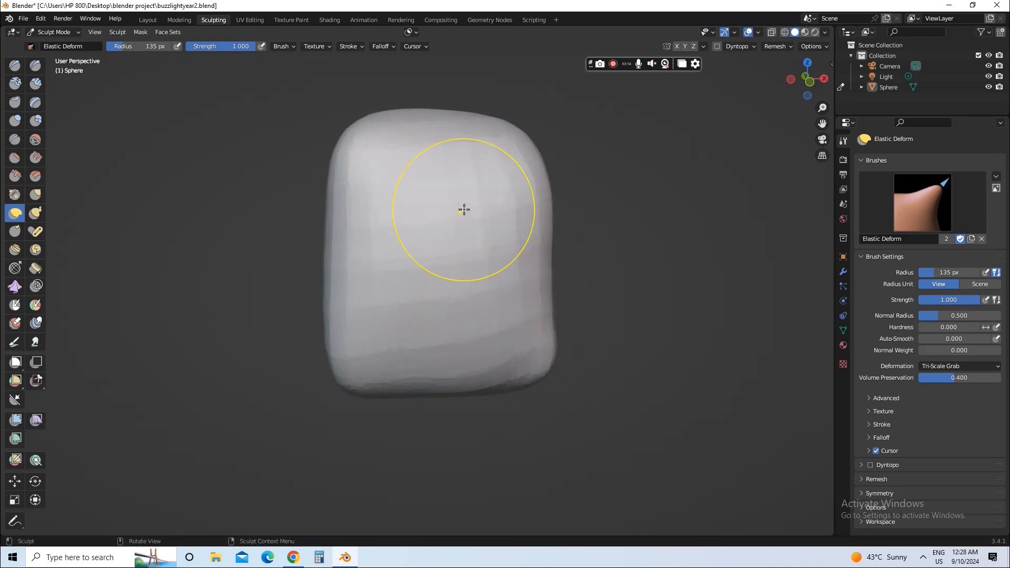
left_click(703, 46)
left_click(715, 208)
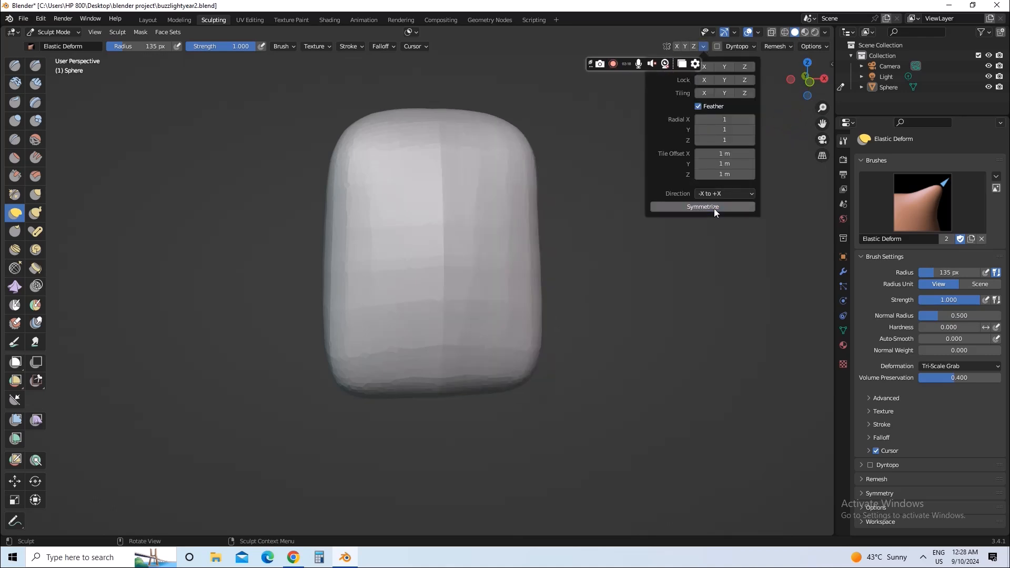
middle_click_drag(241, 181, 464, 266)
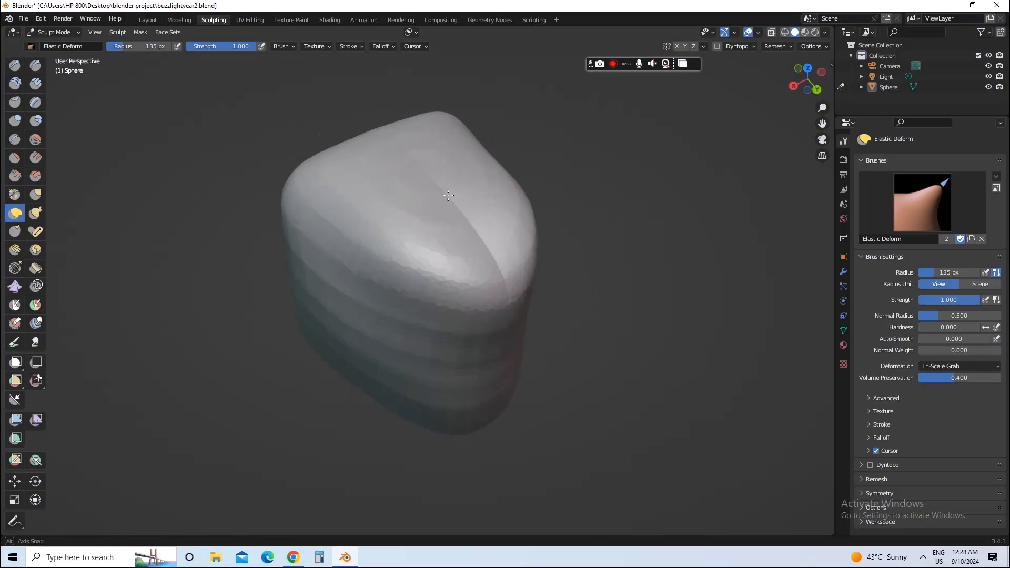
key("ctrl+z")
key("ctrl+z")
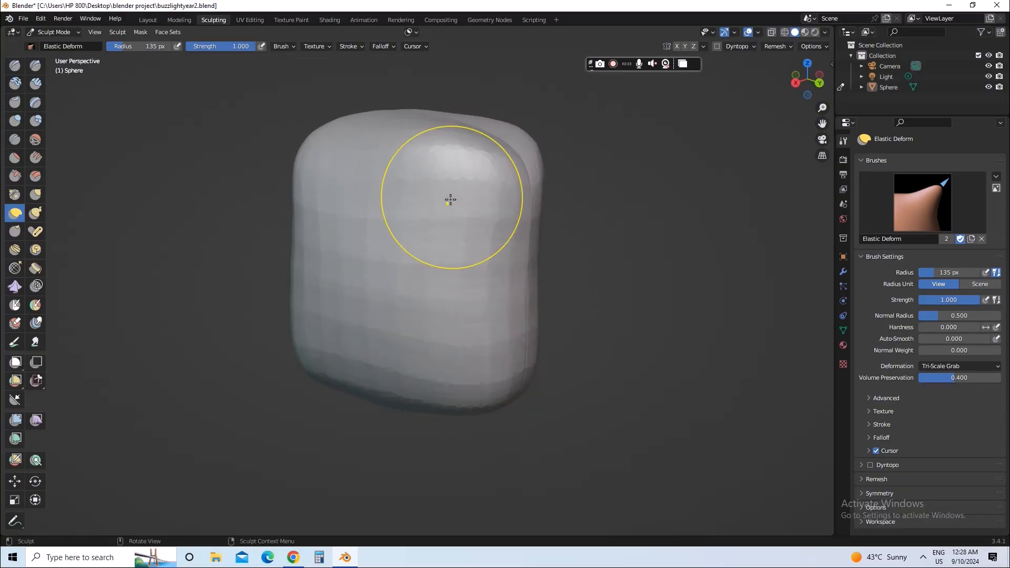
- Annotate the head's side view with an outer outline and a curved face-edge line inside it
middle_click_drag(424, 162, 416, 197)
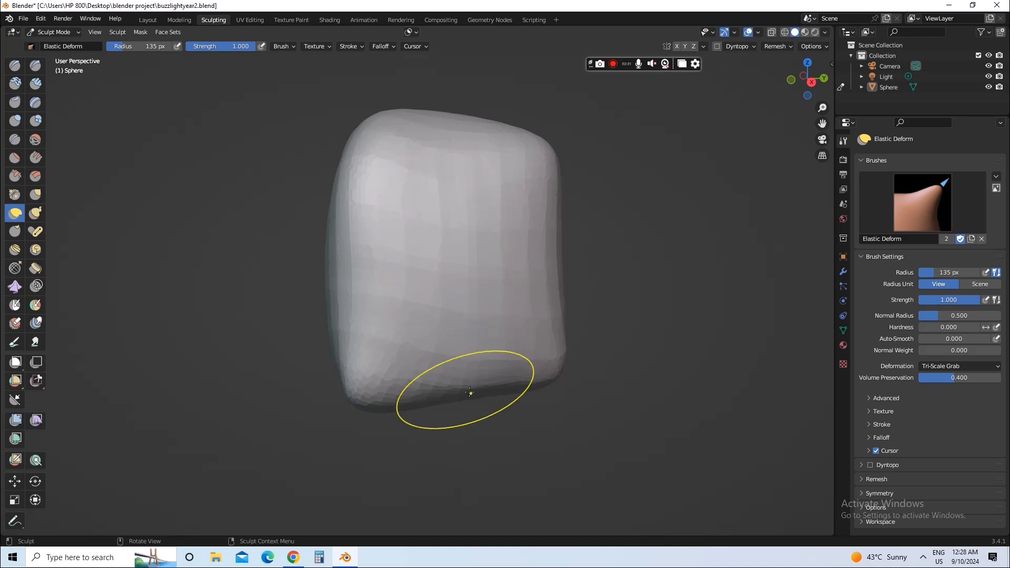
middle_click_drag(581, 210, 556, 236)
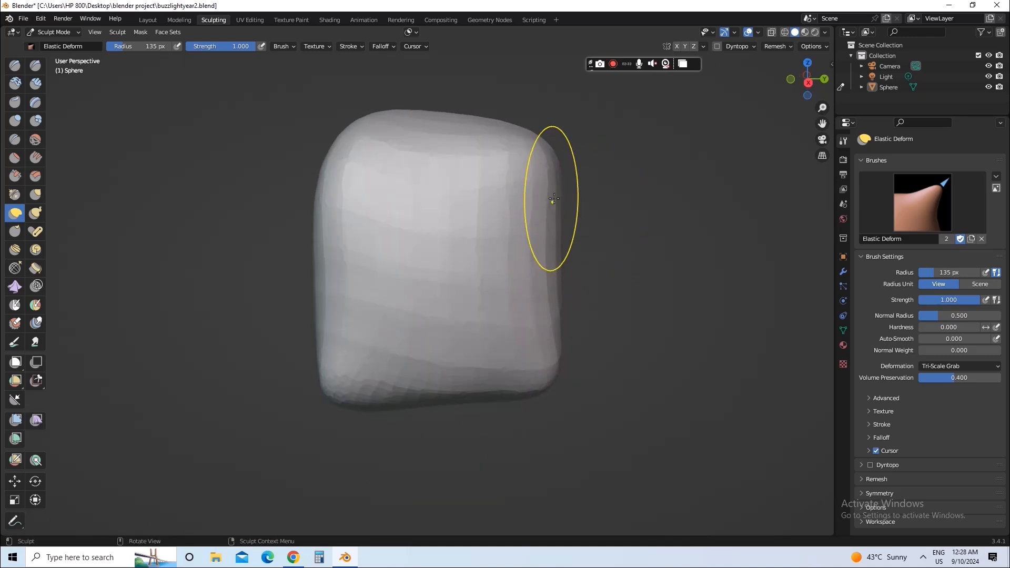
left_click(15, 521)
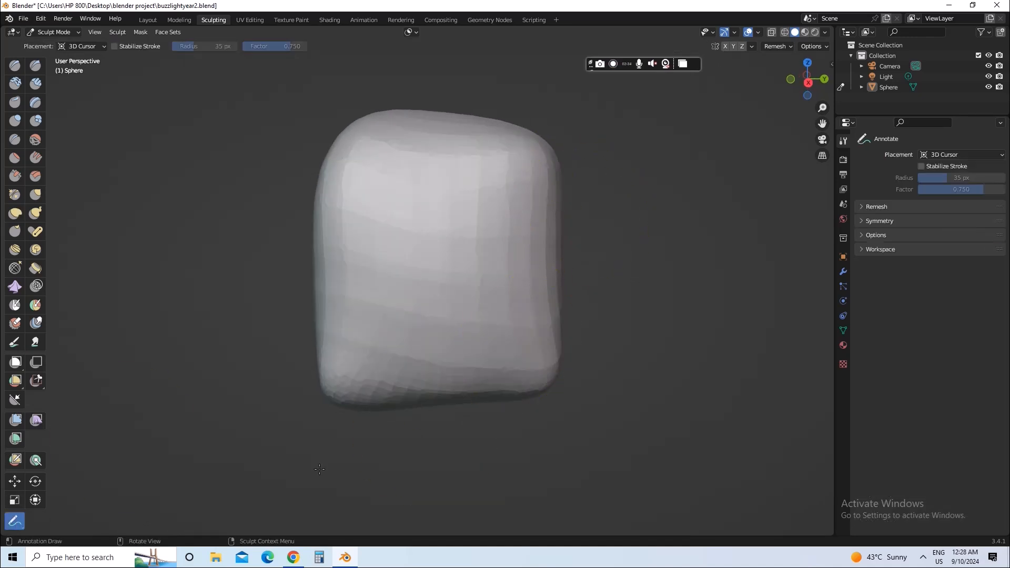
left_click(305, 560)
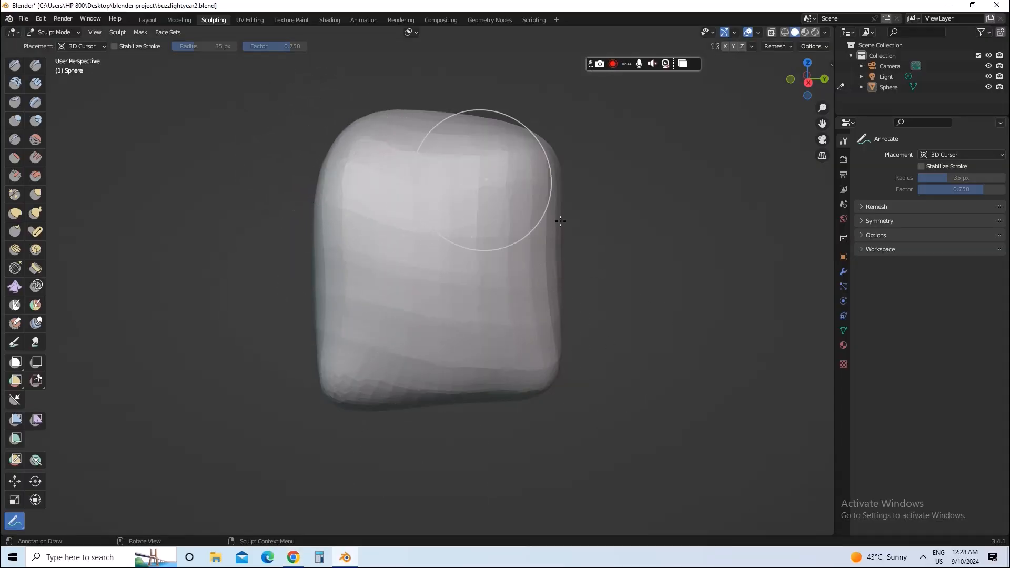
mouse_move(573, 369)
left_mouse_down()
mouse_move(581, 307)
mouse_move(572, 218)
mouse_move(542, 95)
left_mouse_up()
mouse_move(369, 93)
left_mouse_down()
mouse_move(314, 122)
mouse_move(378, 138)
mouse_move(379, 186)
mouse_move(435, 214)
mouse_move(440, 277)
mouse_move(409, 354)
mouse_move(318, 389)
mouse_move(300, 212)
mouse_move(318, 130)
left_mouse_up()
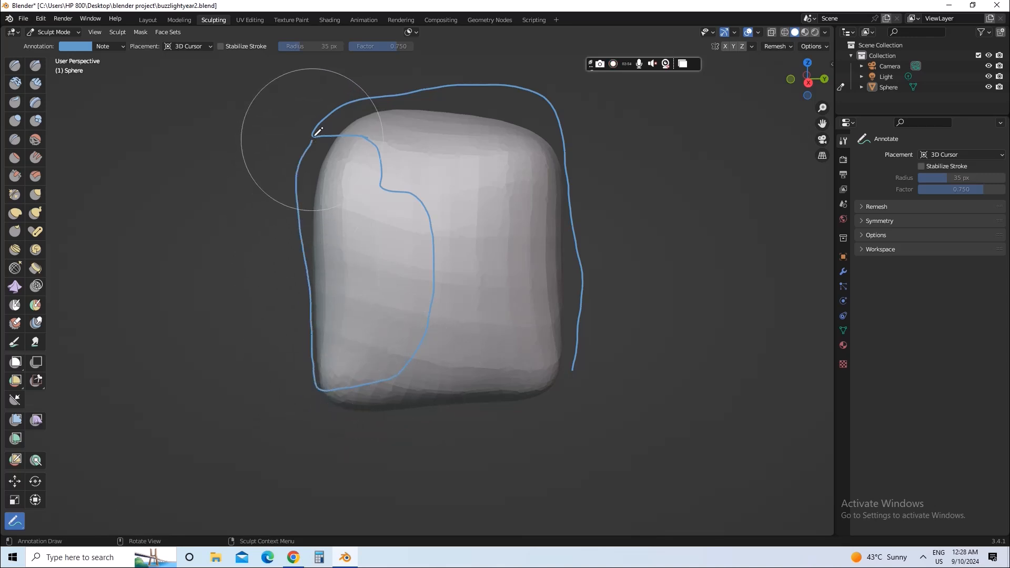
mouse_move(321, 391)
left_mouse_down()
mouse_move(547, 376)
mouse_move(565, 362)
left_mouse_up()
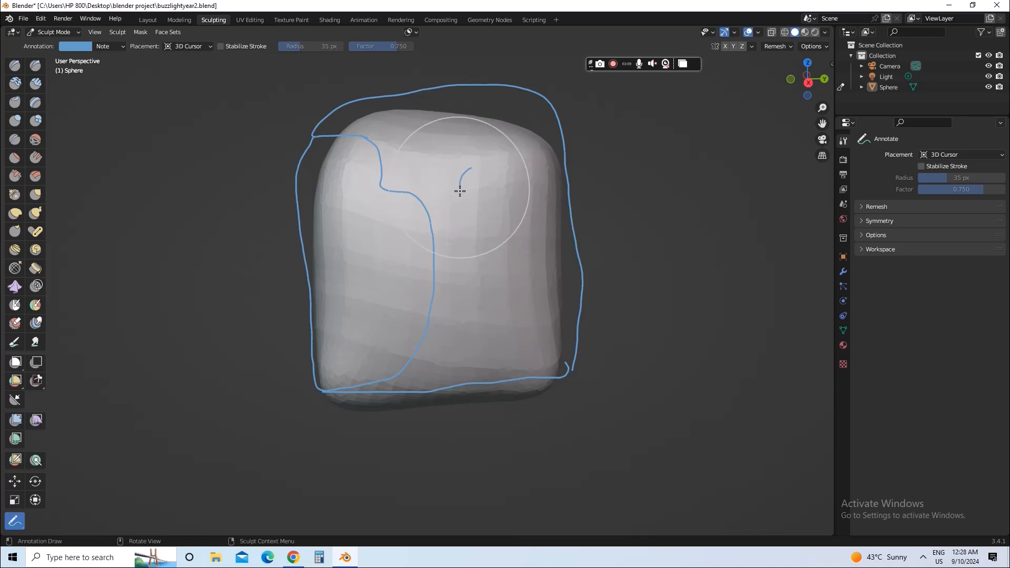
- Annotate a small oval on the upper half of the head's side, behind the face-edge line, redrawing rejected strokes
mouse_move(490, 206)
left_mouse_down()
mouse_move(511, 176)
mouse_move(457, 182)
mouse_move(487, 214)
mouse_move(507, 190)
mouse_move(488, 163)
mouse_move(459, 179)
mouse_move(456, 205)
mouse_move(501, 207)
mouse_move(497, 171)
mouse_move(459, 178)
left_mouse_up()
key("ctrl+z")
key("ctrl+z")
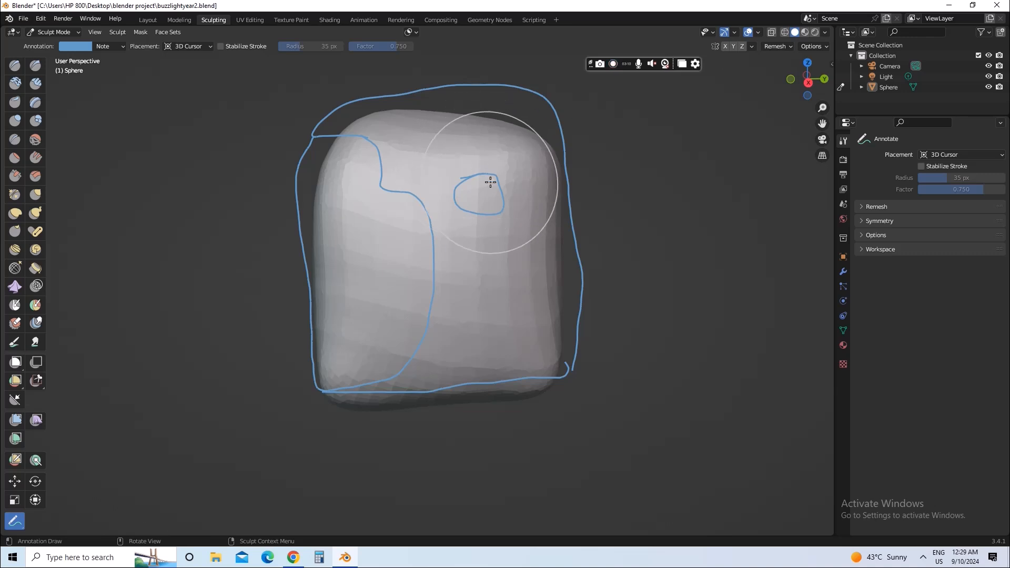
mouse_move(487, 181)
middle_mouse_down()
mouse_move(502, 180)
mouse_move(505, 154)
middle_mouse_up()
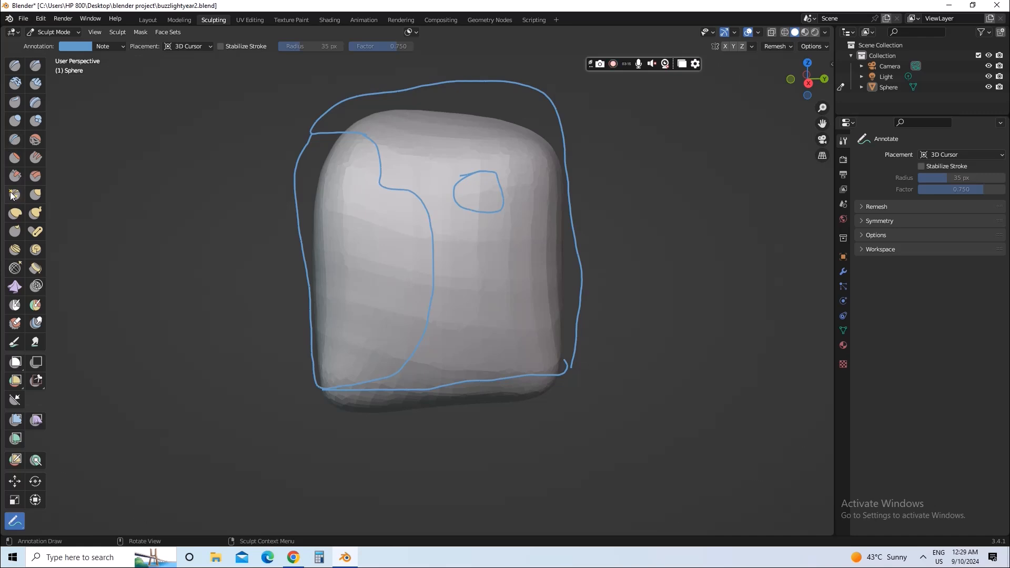
- Switch to the Draw brush and set its radius to 72 px
left_click(15, 66)
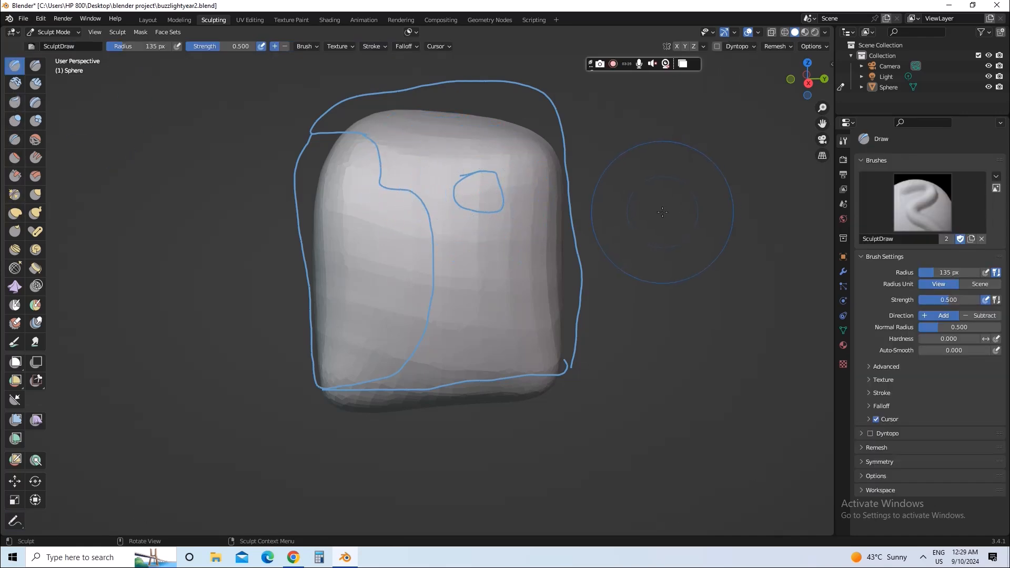
key("f")
left_click(625, 207)
- Undo a test Draw stroke made inside the oval annotation and remesh the head with a 0.052 m voxel size
left_click_drag(472, 184, 488, 192)
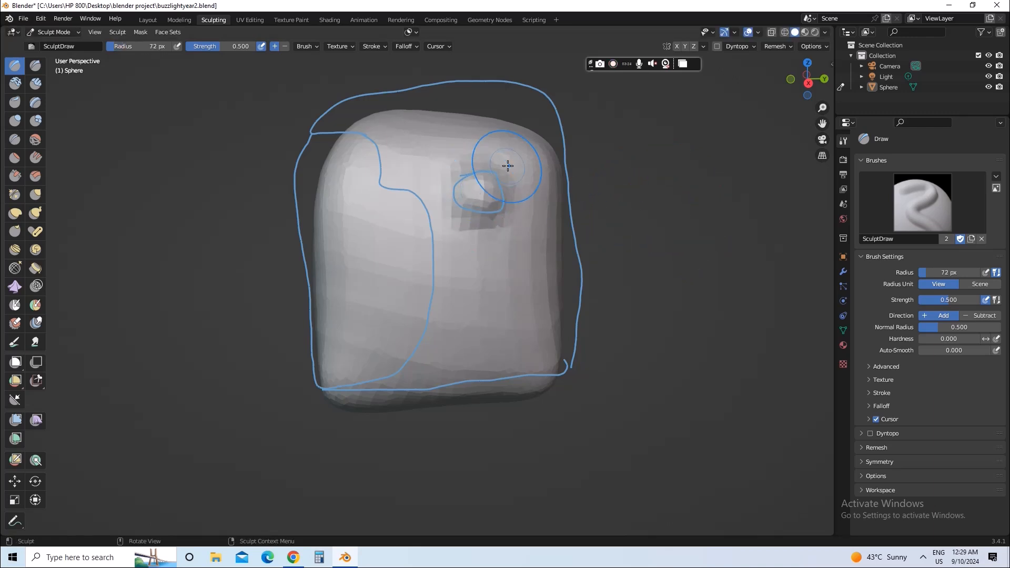
key("ctrl+z")
left_click(768, 46)
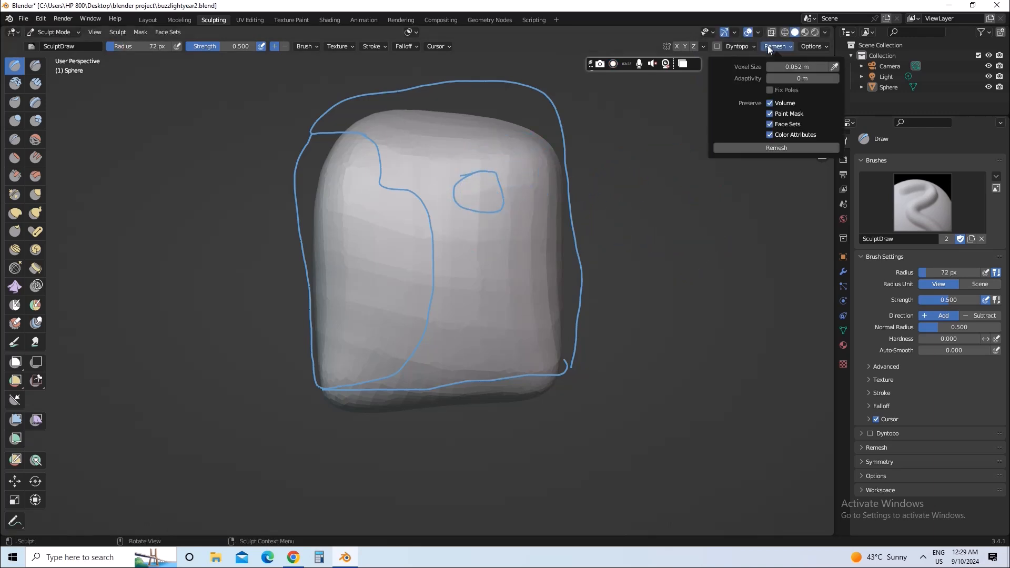
left_click(772, 149)
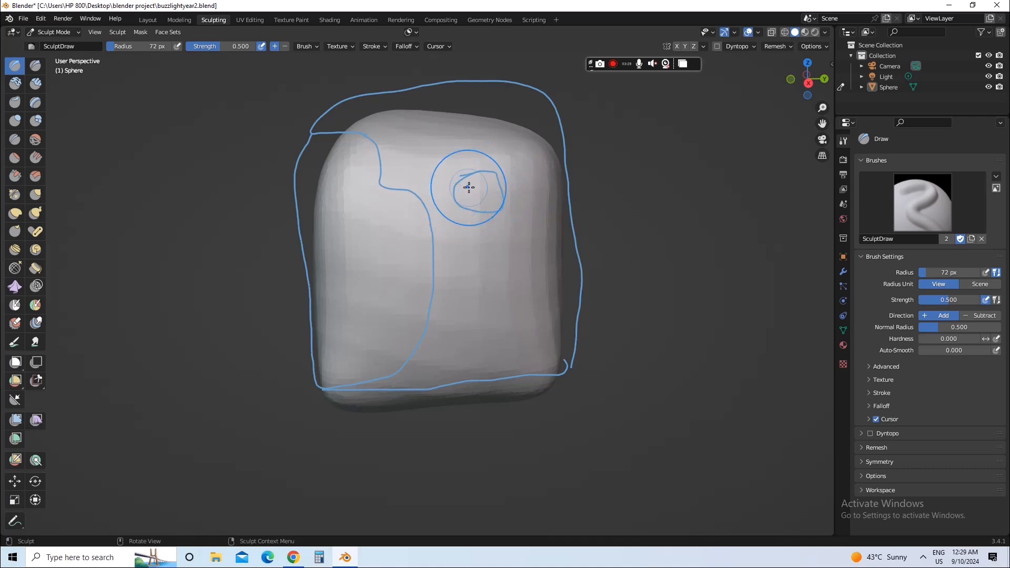
- Undo a further test stroke around the oval, remesh the head at a 0.052 m voxel size, and set the Draw strength to 1.000
mouse_move(474, 177)
left_mouse_down()
mouse_move(463, 180)
mouse_move(511, 220)
left_mouse_up()
key("ctrl+z")
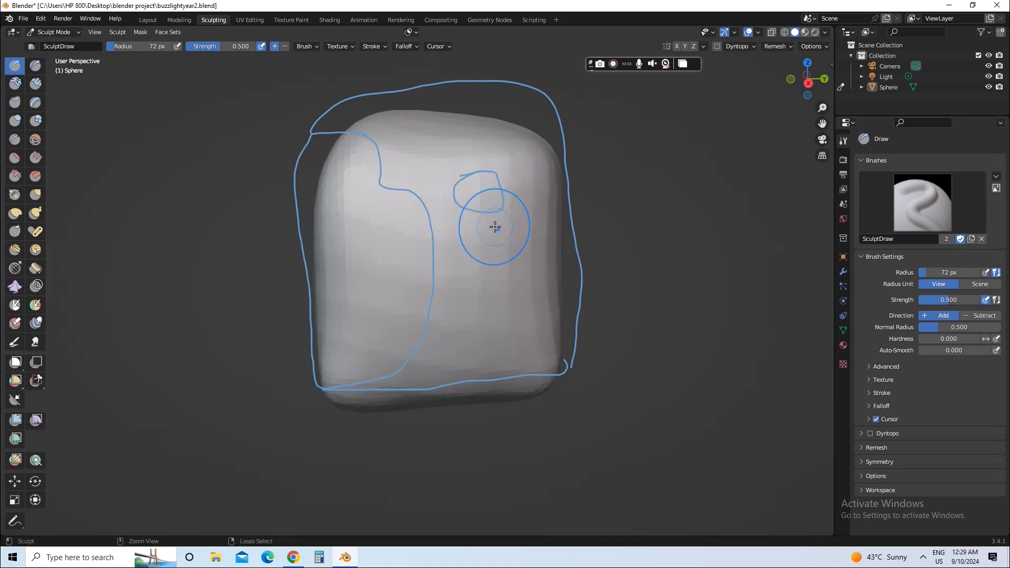
left_click(767, 48)
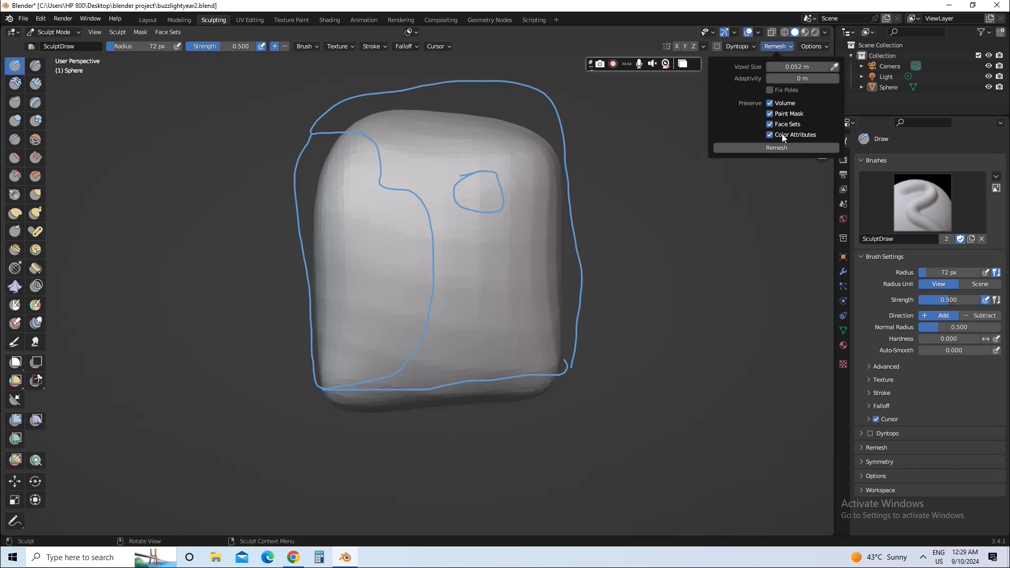
left_click(774, 147)
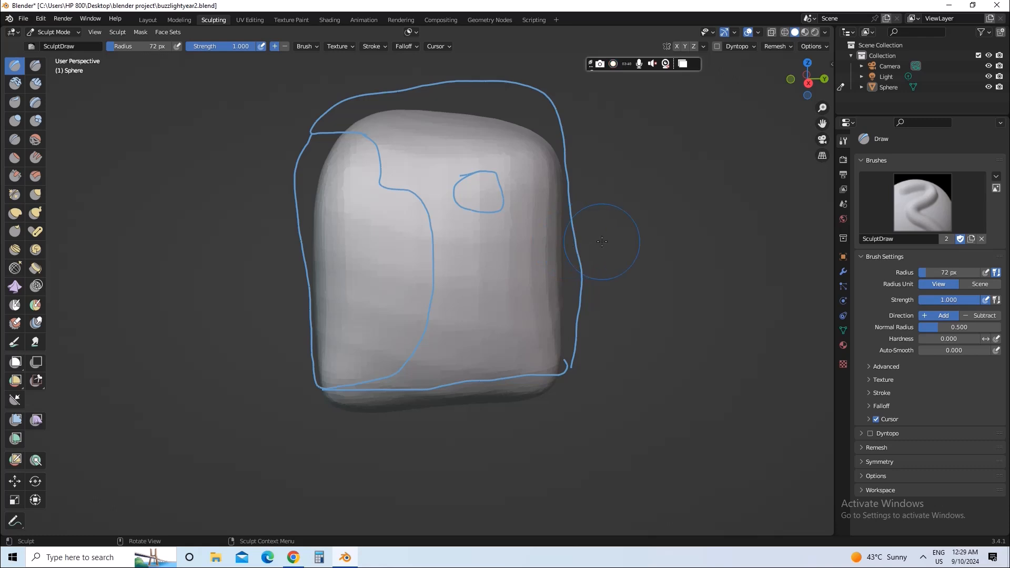
- Try to raise a round bump over the oval annotation with the Draw brush at a 43 px radius
key("f")
left_click(588, 218)
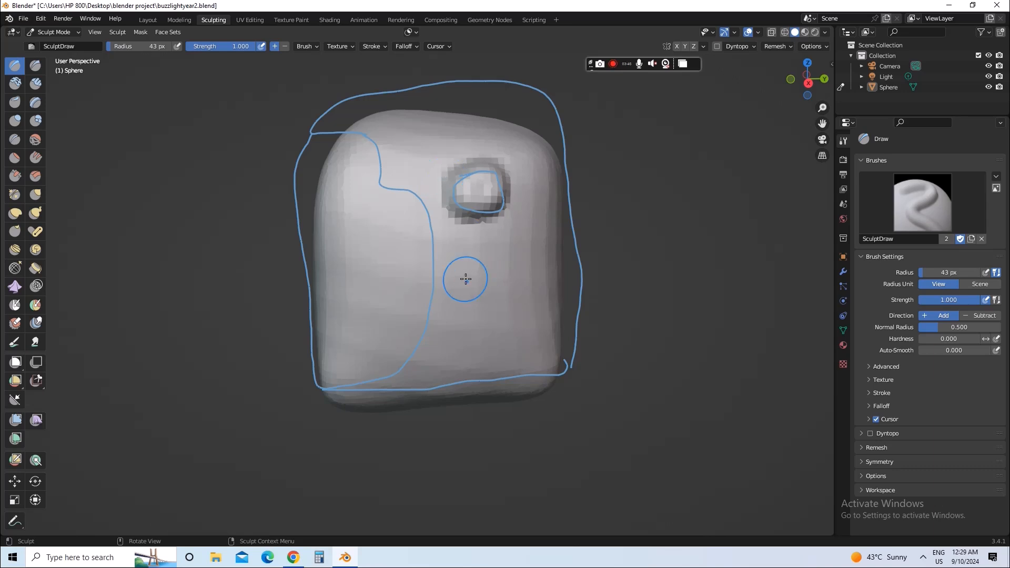
mouse_move(465, 279)
middle_mouse_down()
mouse_move(484, 281)
mouse_move(464, 277)
middle_mouse_up()
mouse_move(493, 272)
middle_mouse_down()
mouse_move(662, 251)
mouse_move(430, 264)
middle_mouse_up()
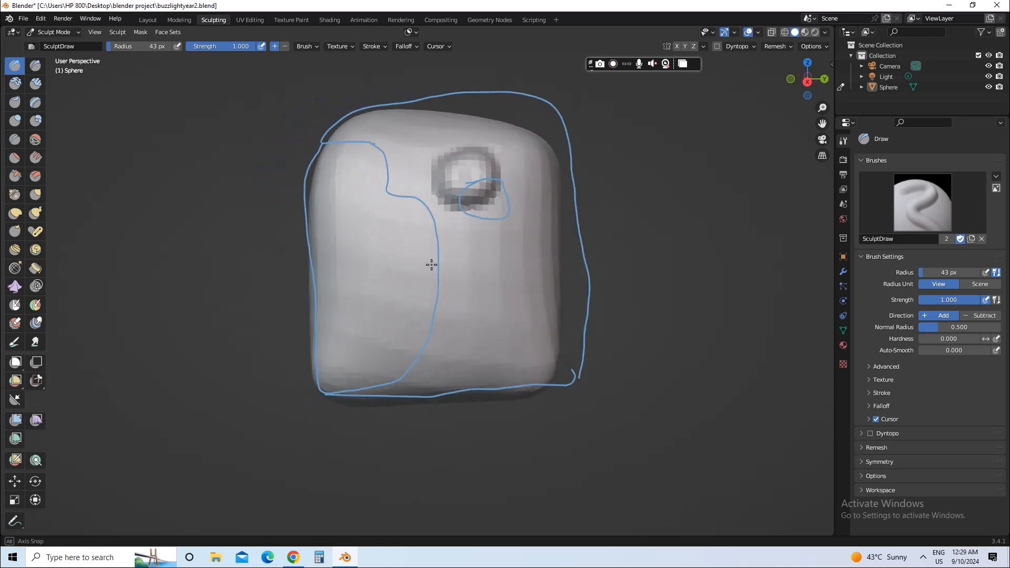
middle_click_drag(463, 233, 466, 235)
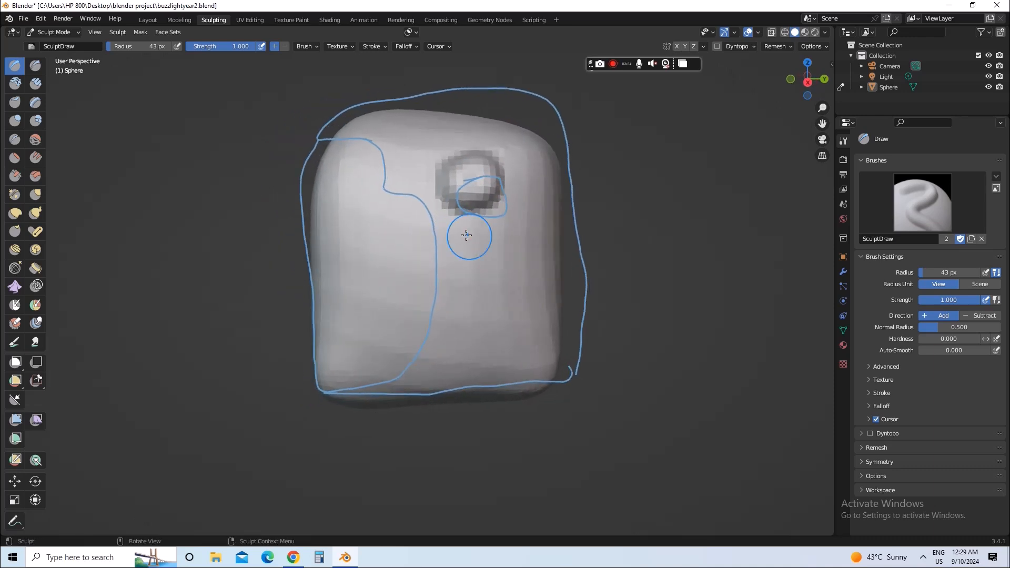
key("ctrl+z")
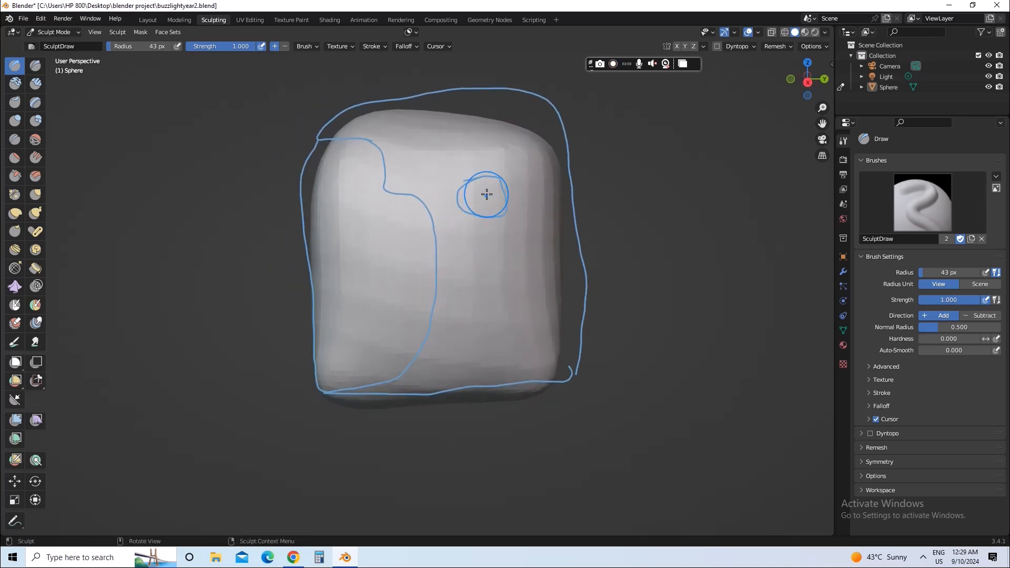
- Set the Draw brush radius to 30 px and try building up a smaller bump on the oval annotation
key("f")
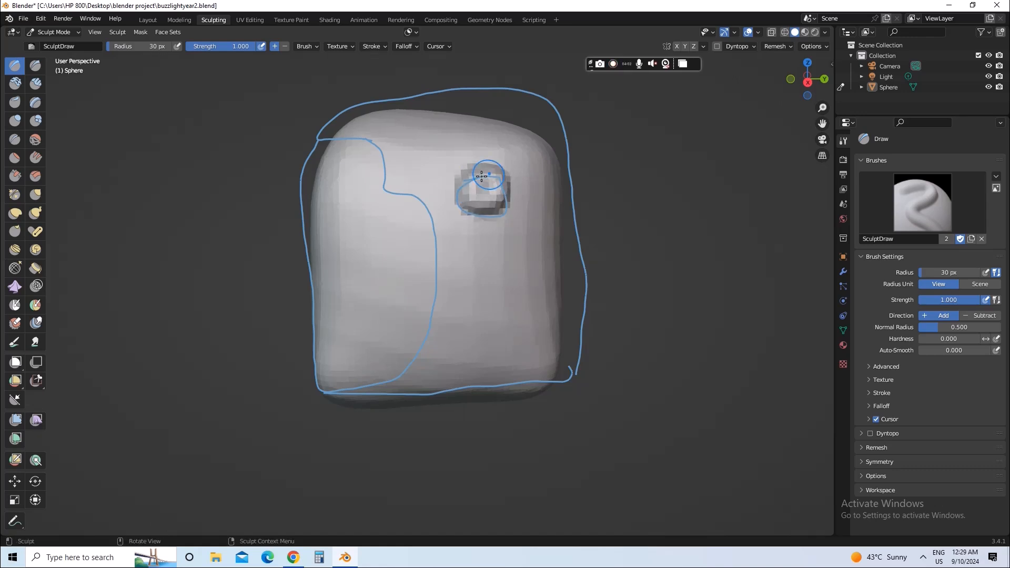
left_click(472, 182)
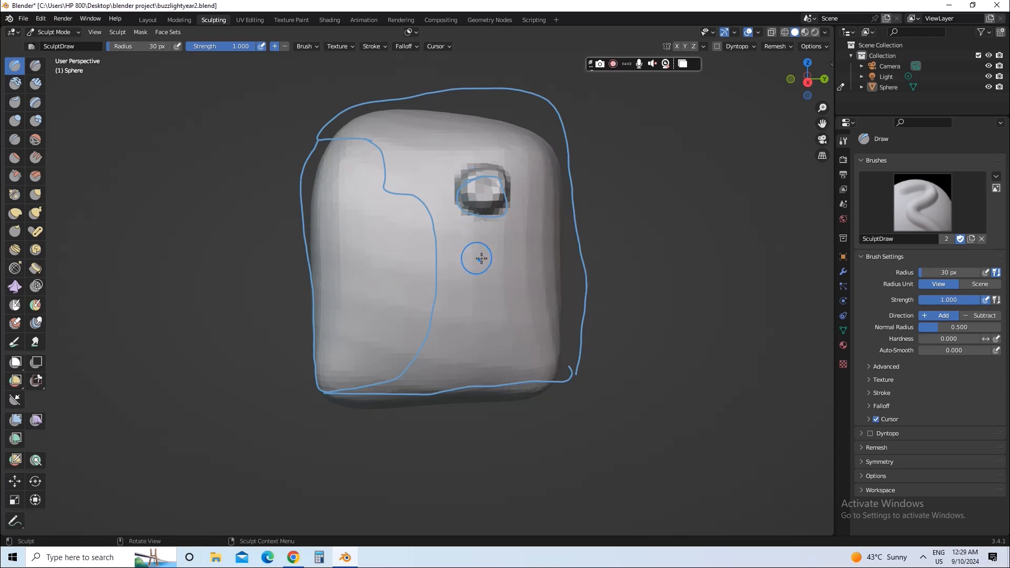
mouse_move(478, 255)
middle_mouse_down()
mouse_move(505, 255)
mouse_move(472, 235)
mouse_move(476, 248)
mouse_move(479, 211)
middle_mouse_up()
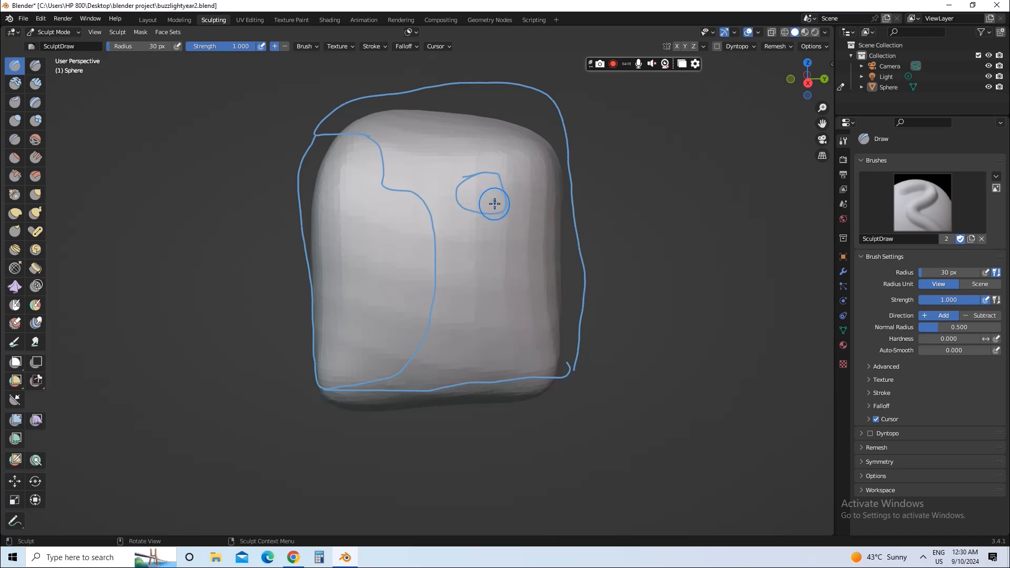
mouse_move(491, 203)
left_mouse_down()
mouse_move(478, 177)
mouse_move(470, 186)
left_mouse_up()
key("ctrl+z")
- Remesh the head at a 0.052 m voxel size and build up a round raised disc over the oval annotation with the Draw brush
left_click(778, 49)
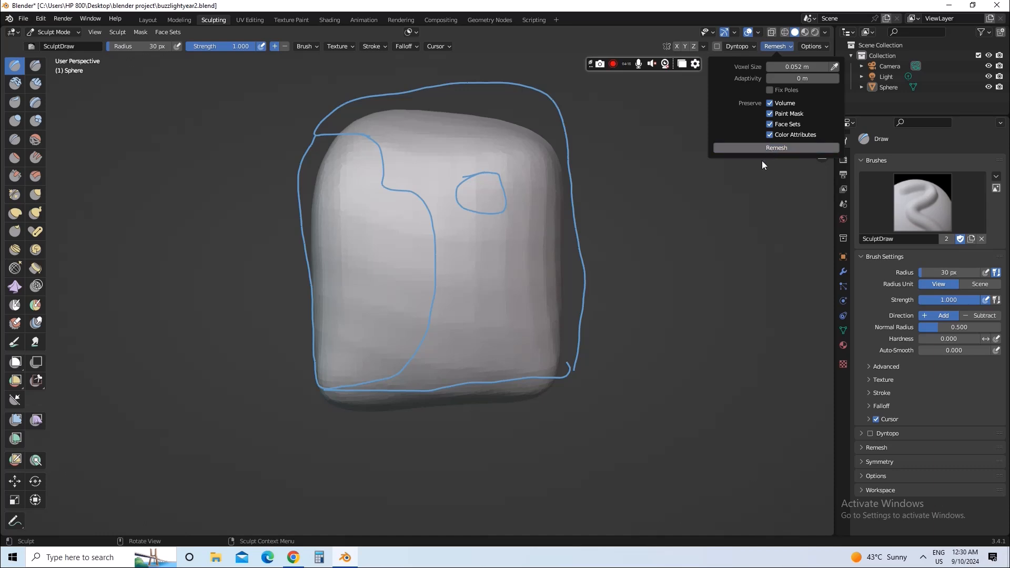
mouse_move(485, 193)
left_mouse_down()
mouse_move(473, 190)
mouse_move(500, 170)
mouse_move(490, 196)
mouse_move(478, 187)
left_mouse_up()
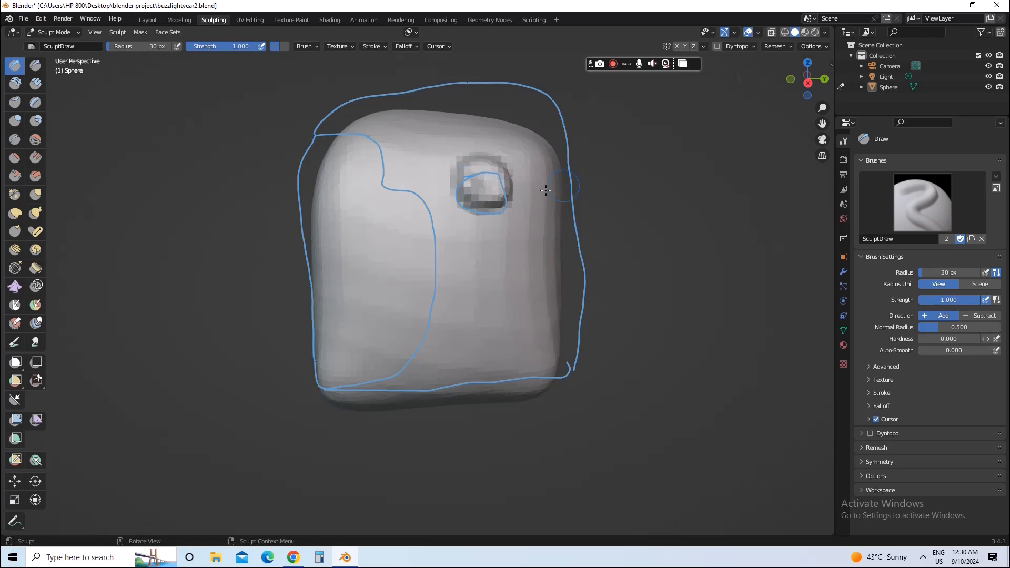
middle_click_drag(630, 182, 632, 183)
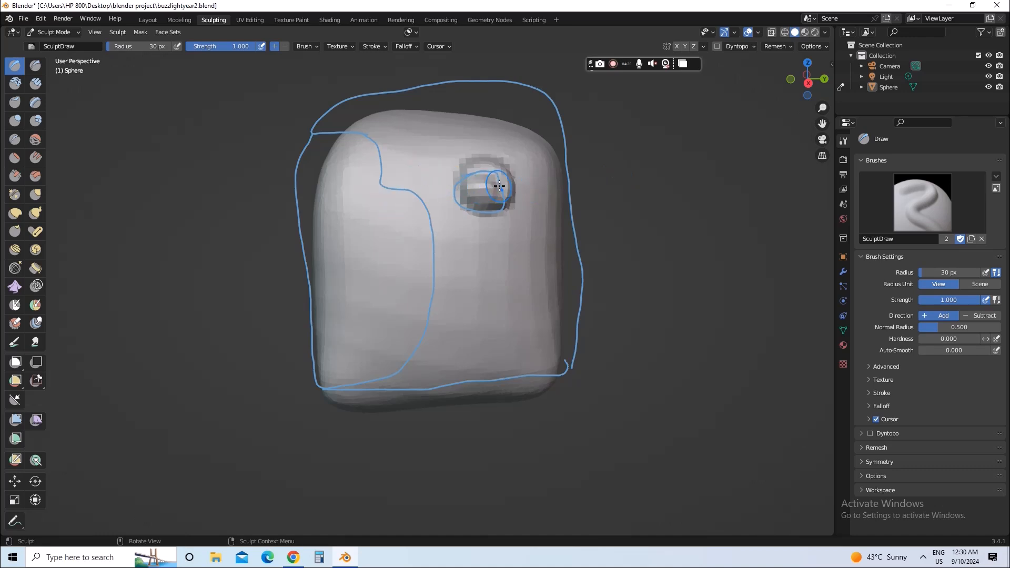
left_click_drag(489, 154, 485, 196)
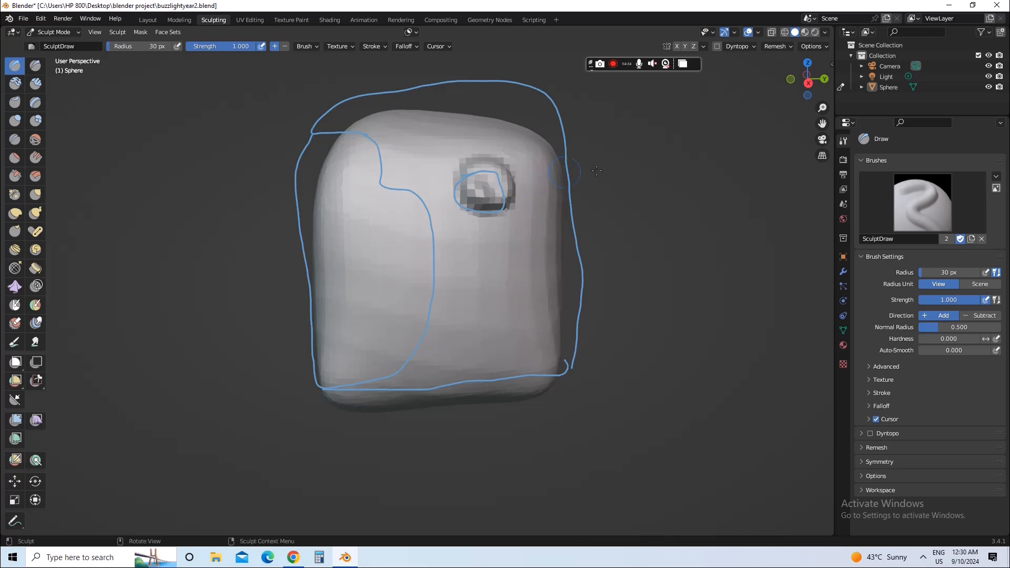
key("ctrl+z")
middle_click_drag(609, 176, 609, 185)
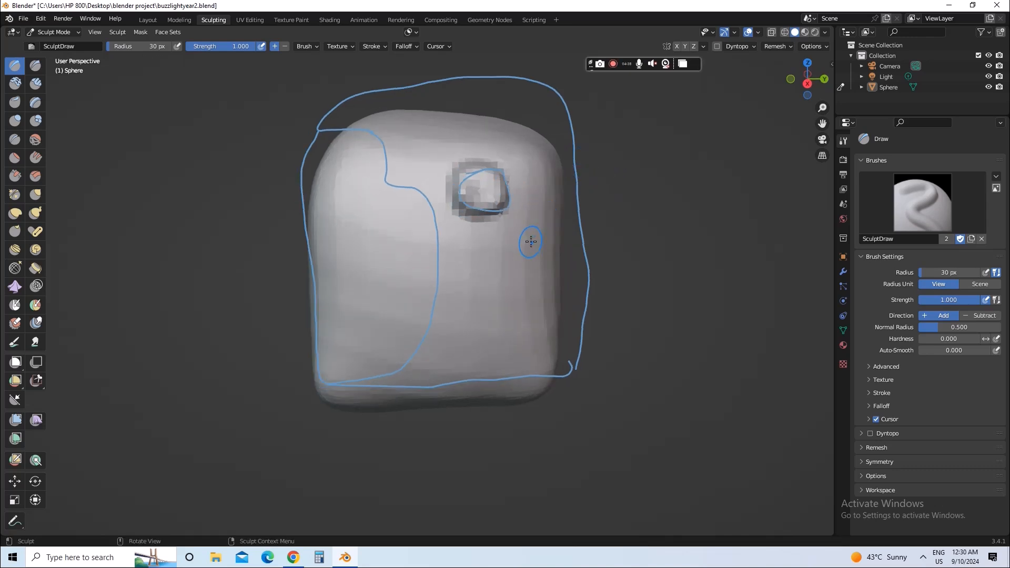
- Check the Buzz Lightyear side-face reference in Chrome and delete the existing annotation guide lines from the Blender sculpt
left_click(302, 555)
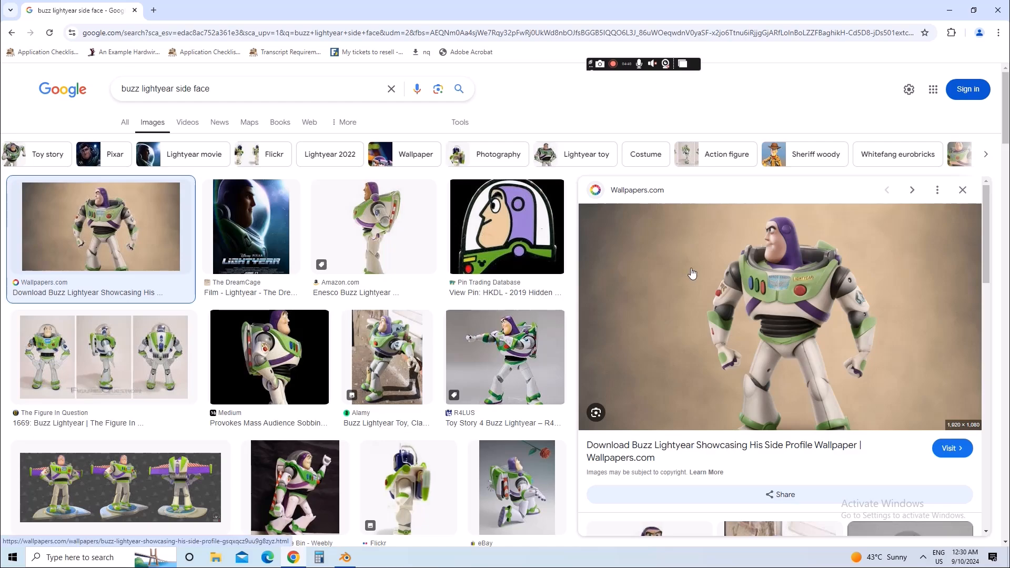
left_click(345, 557)
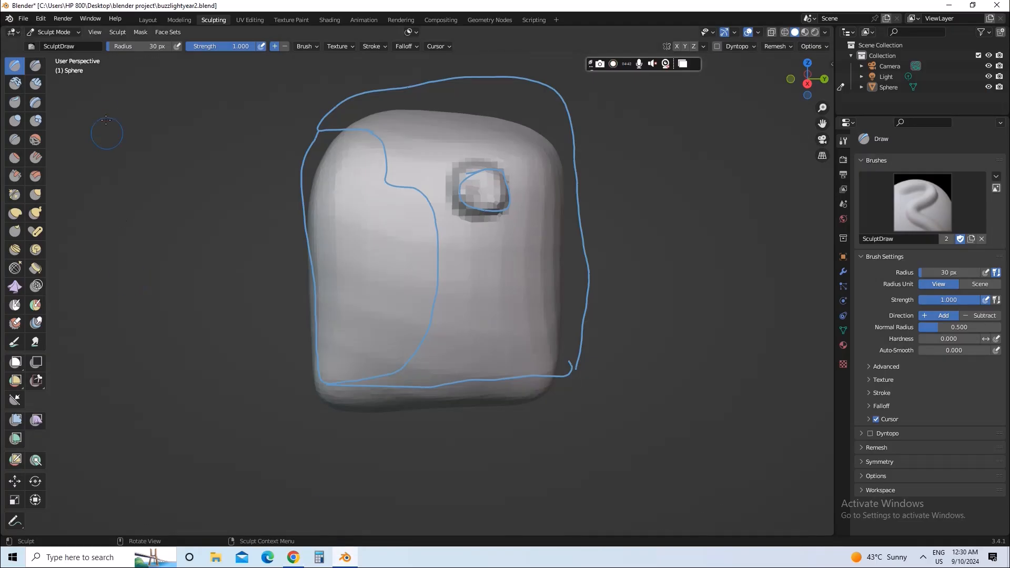
left_click(13, 521)
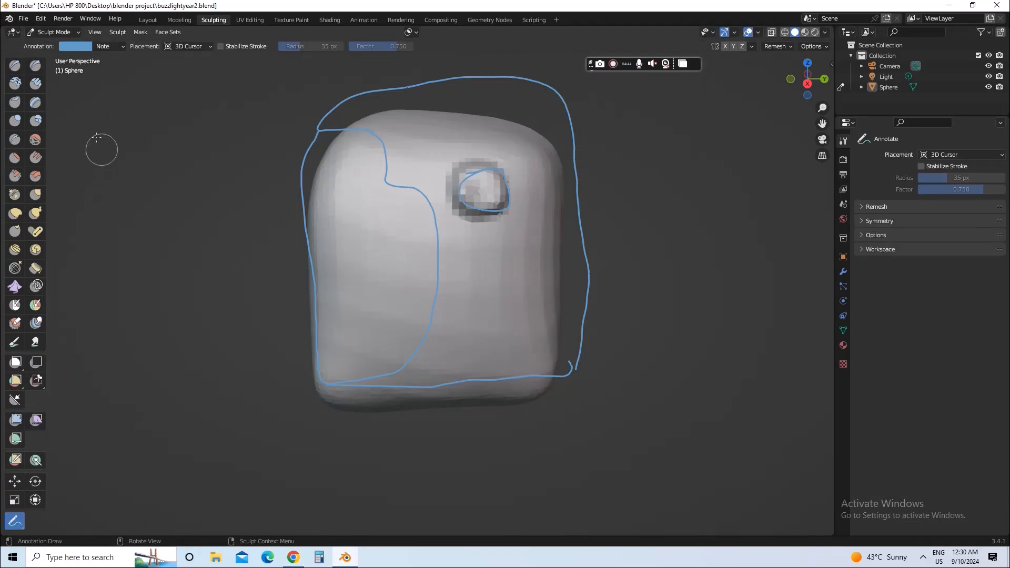
left_click(120, 42)
left_click(178, 89)
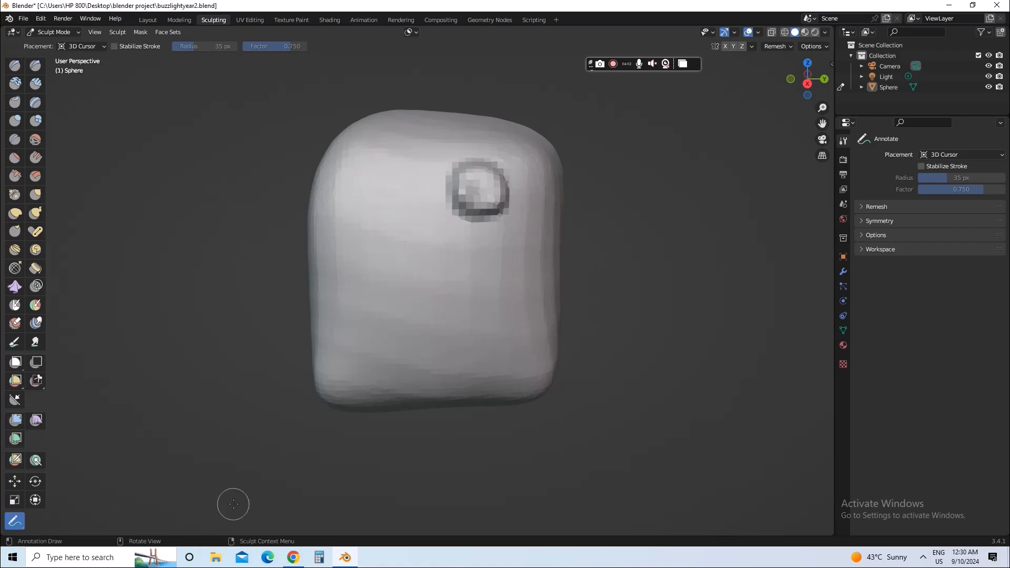
- Consult the side-face reference in Chrome and annotate a circle around the raised disc on the head's side in Blender
left_click(295, 561)
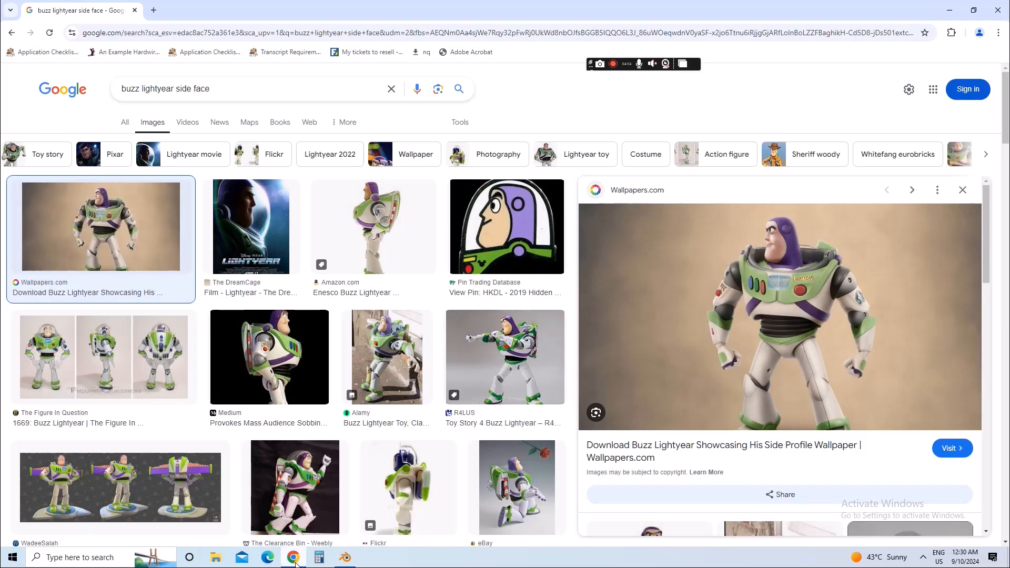
left_click(294, 559)
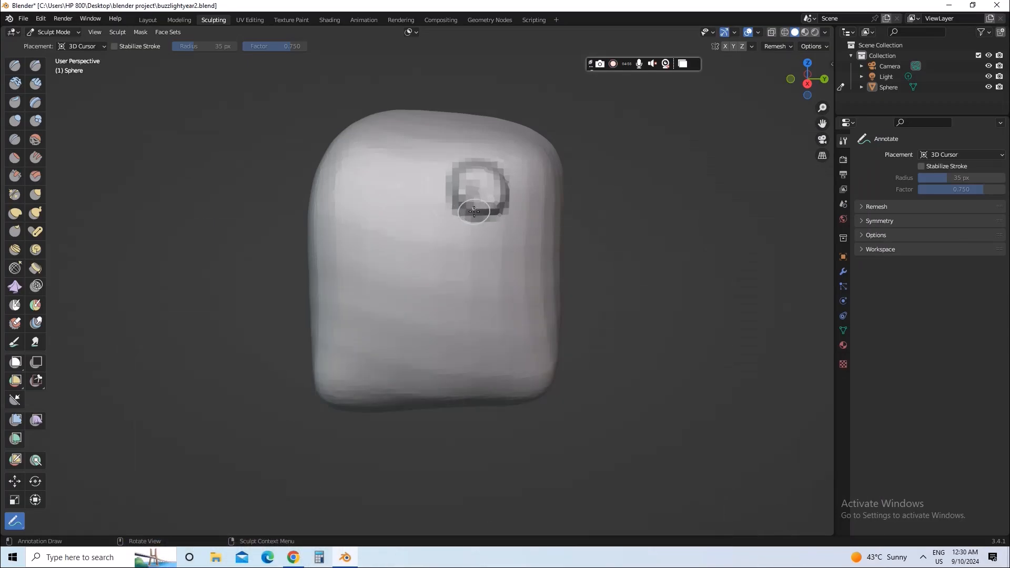
mouse_move(474, 211)
left_mouse_down()
mouse_move(507, 198)
mouse_move(506, 168)
mouse_move(492, 157)
mouse_move(447, 170)
mouse_move(448, 204)
mouse_move(472, 215)
left_mouse_up()
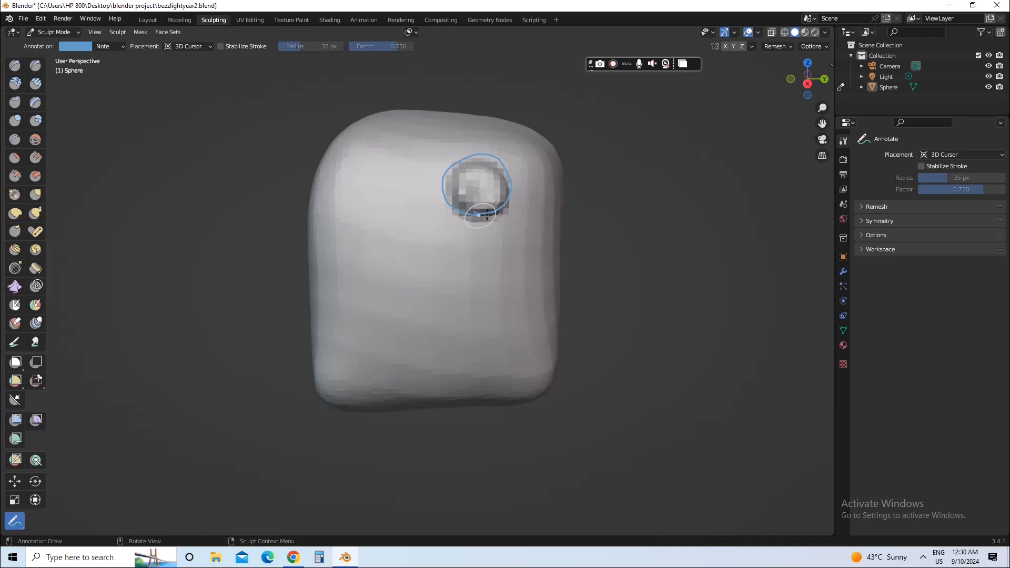
middle_click_drag(453, 280, 451, 278)
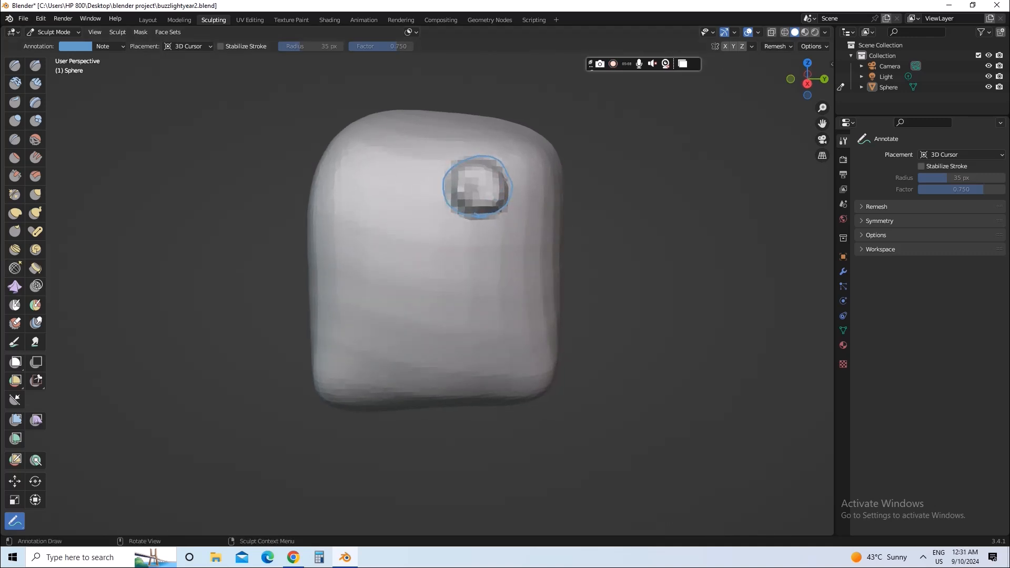
- Pull the raised disc's edges outward with the Grab brush to fill the circle annotation
left_click(35, 194)
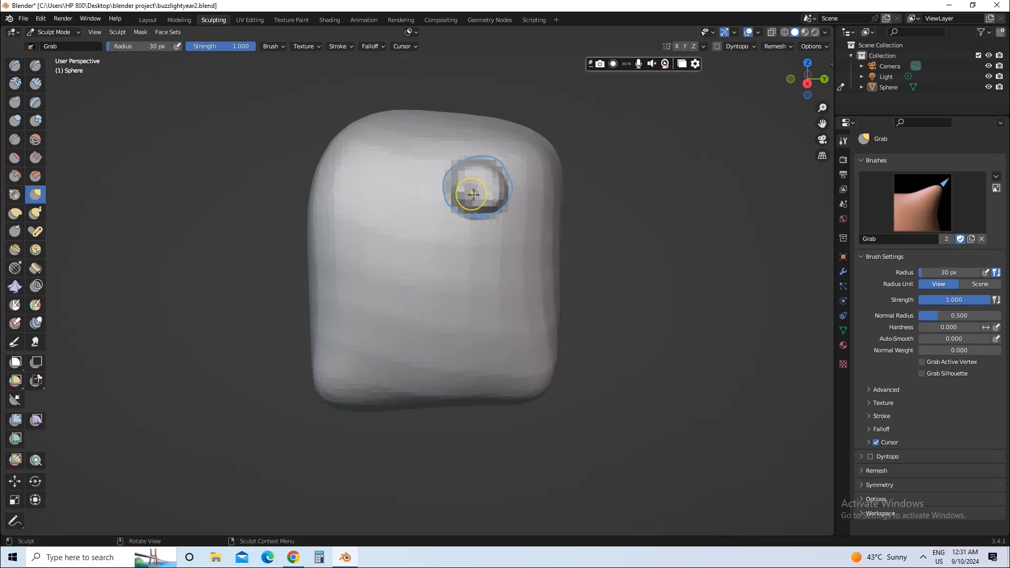
left_click_drag(482, 203, 487, 212)
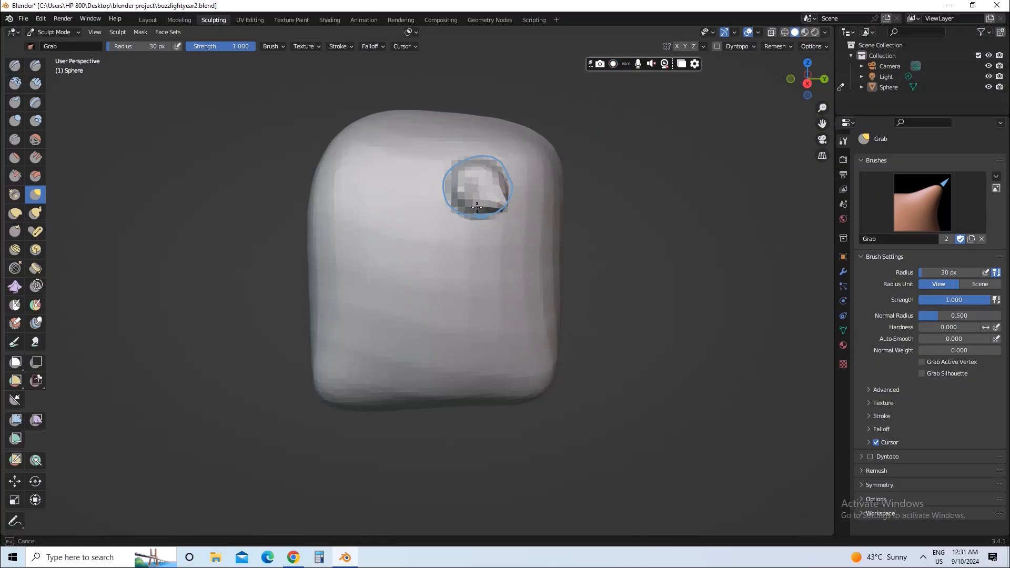
mouse_move(474, 204)
left_mouse_down()
mouse_move(457, 206)
mouse_move(448, 182)
left_mouse_up()
mouse_move(456, 185)
left_mouse_down()
mouse_move(481, 166)
mouse_move(509, 188)
mouse_move(476, 210)
mouse_move(460, 206)
left_mouse_up()
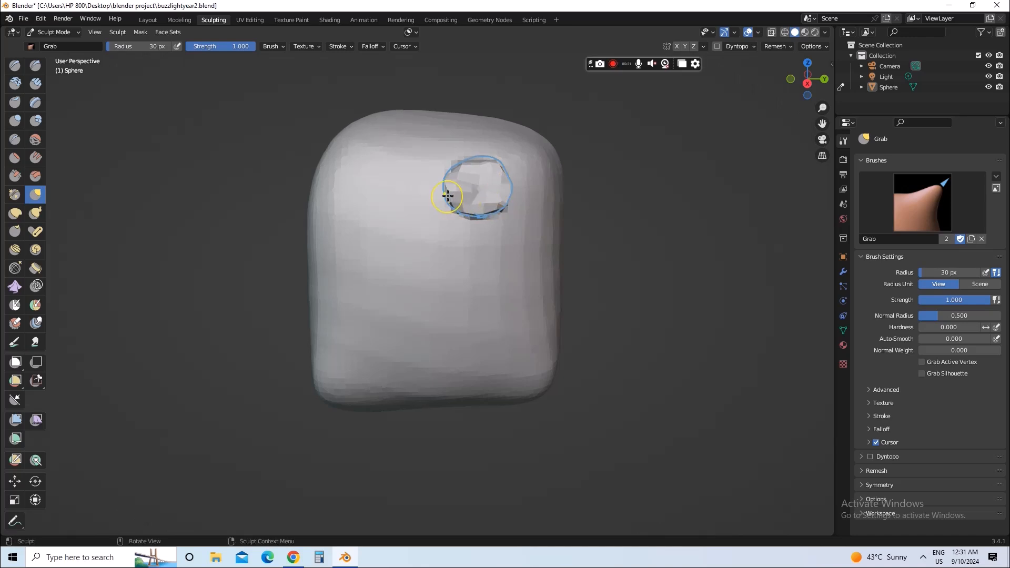
- Remesh the head at a 0.052 m voxel size and reshape the disc's surface inside the circle with the Grab brush
left_click(784, 47)
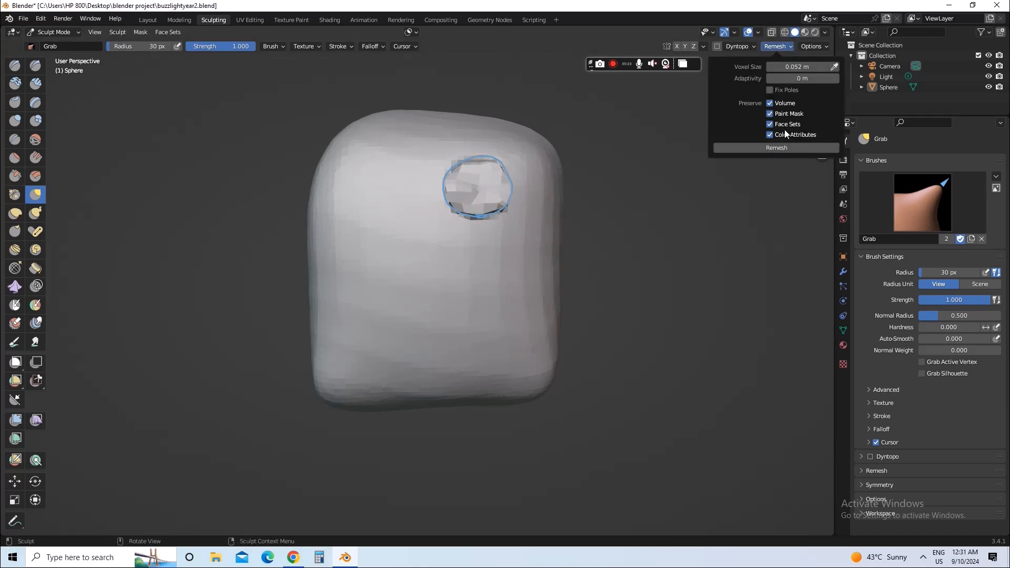
left_click(779, 145)
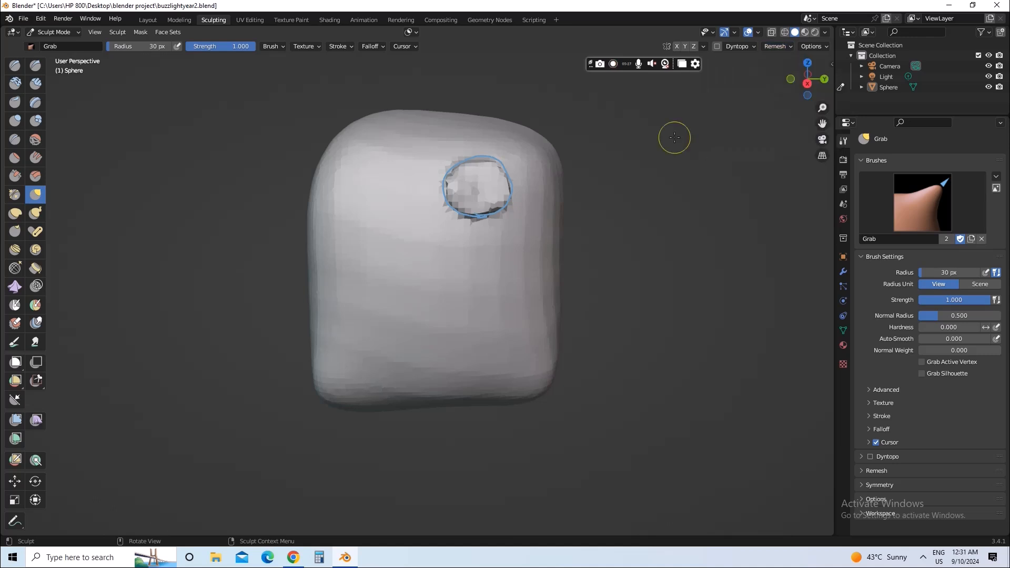
mouse_move(463, 188)
left_mouse_down()
mouse_move(462, 175)
mouse_move(480, 175)
mouse_move(497, 201)
left_mouse_up()
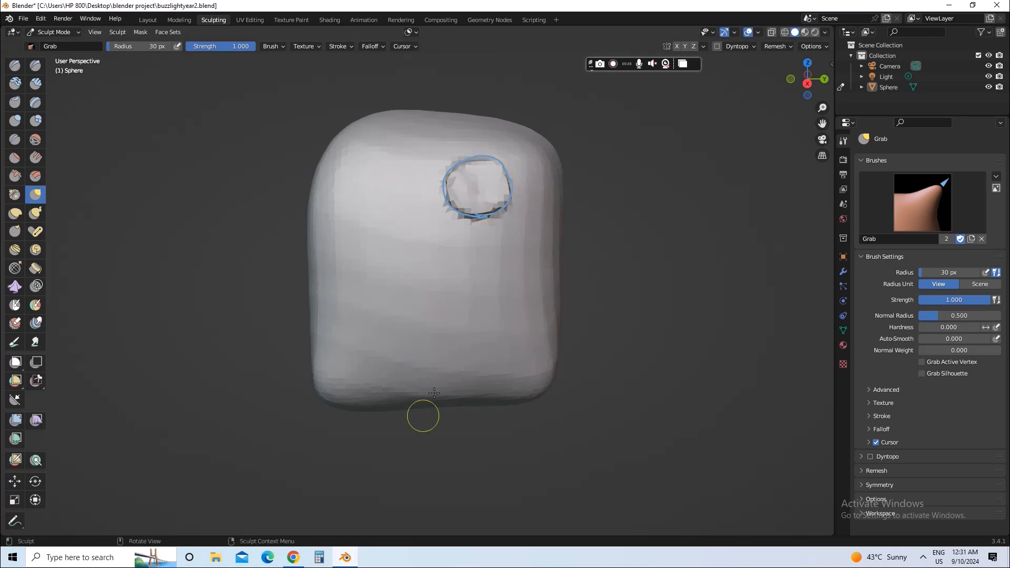
mouse_move(433, 397)
middle_mouse_down()
mouse_move(448, 322)
mouse_move(479, 332)
mouse_move(451, 325)
mouse_move(472, 288)
middle_mouse_up()
right_click(471, 289)
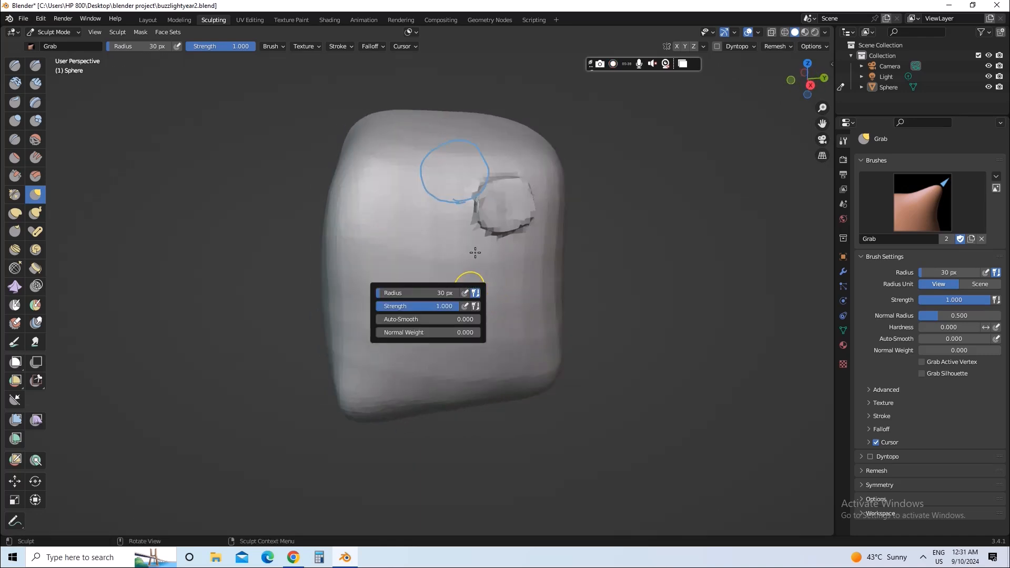
mouse_move(475, 252)
middle_mouse_down()
mouse_move(462, 243)
mouse_move(477, 248)
middle_mouse_up()
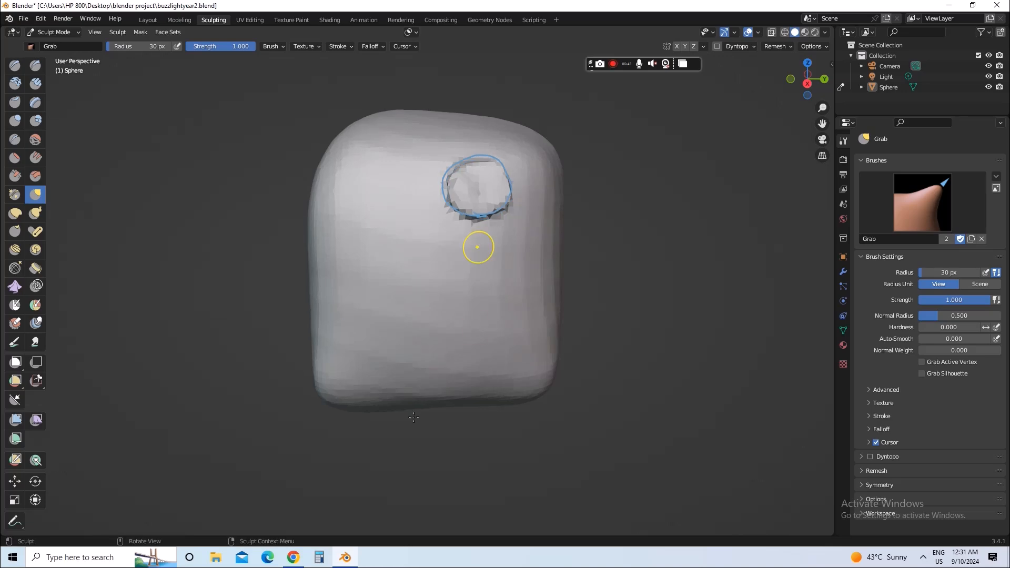
- Examine the shape of Buzz Lightyear's head in the side-profile reference in Chrome and return to Blender
left_click(350, 551)
left_click(350, 551)
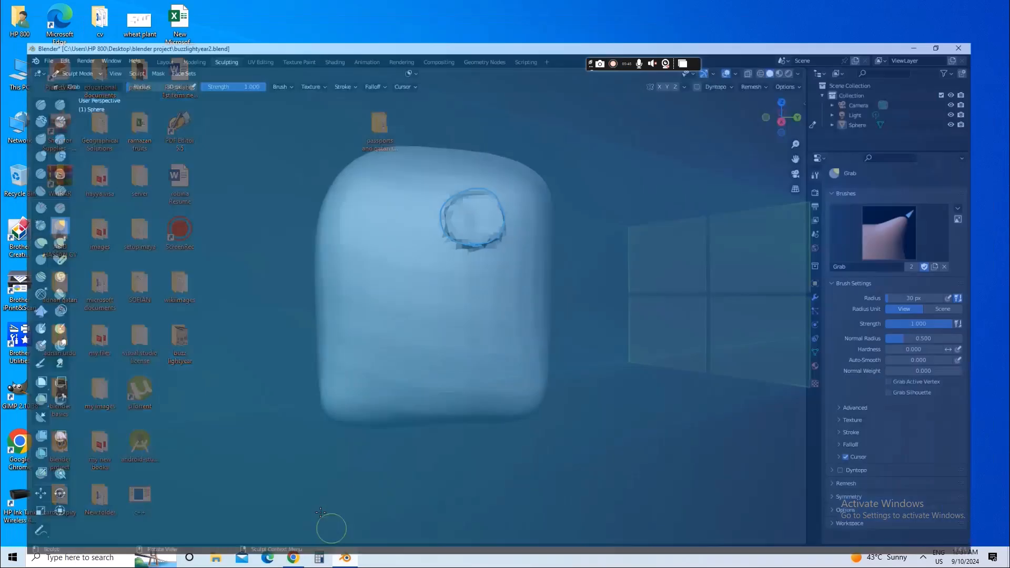
mouse_move(298, 557)
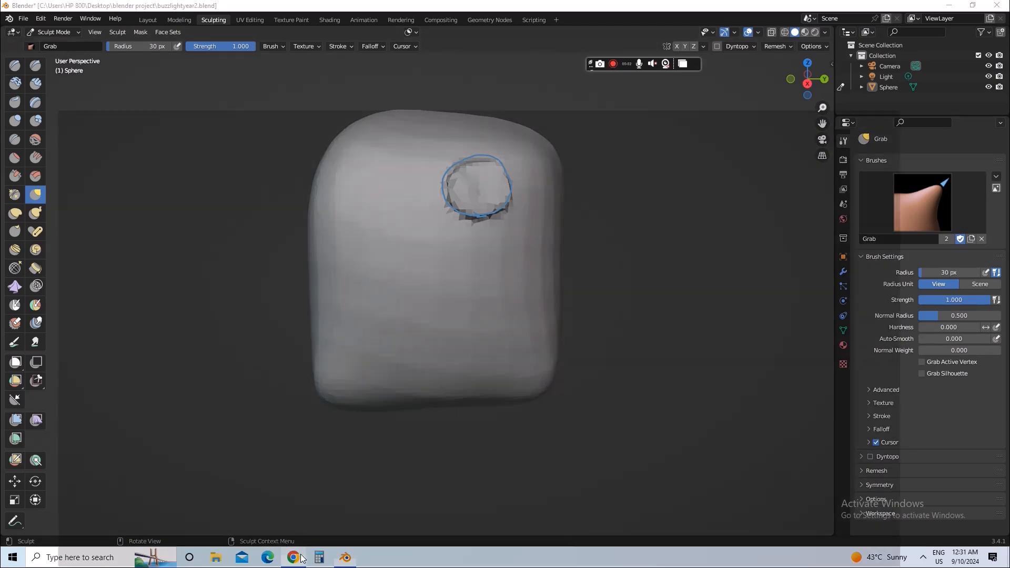
left_click(302, 556)
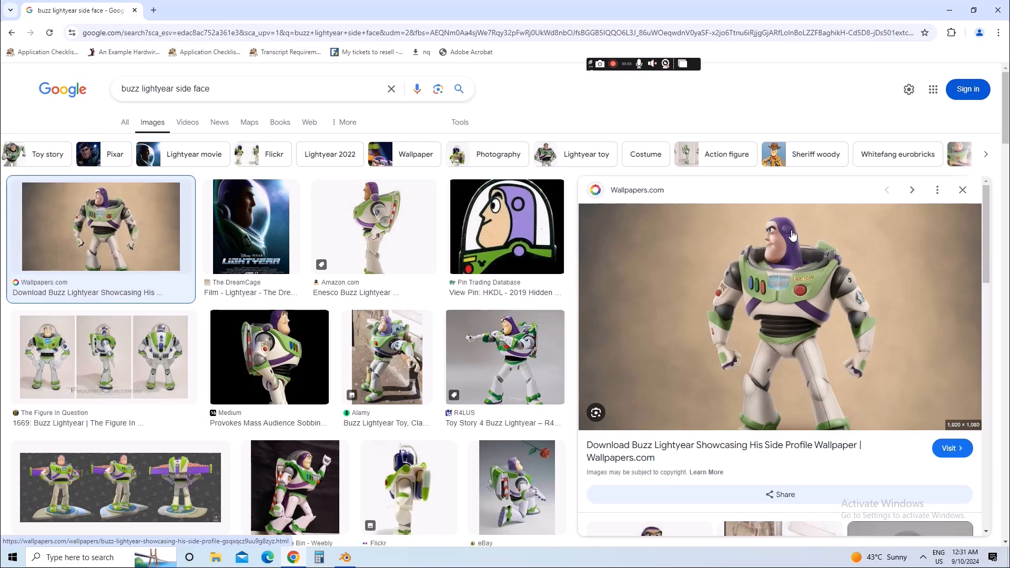
left_click(345, 557)
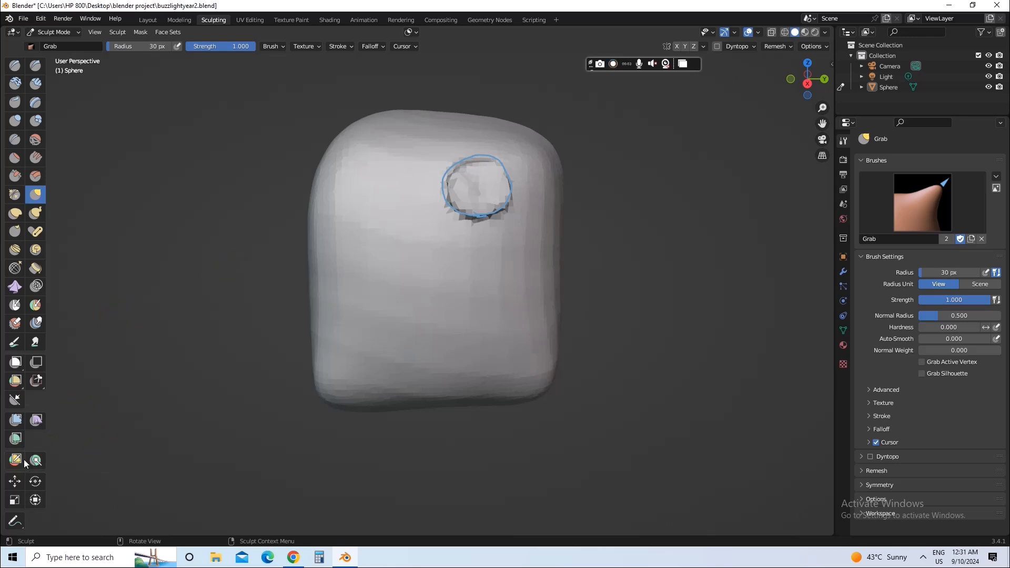
- Annotate a slightly larger circle around the disc and pull the disc's edges out toward it with the Grab brush
left_click(21, 521)
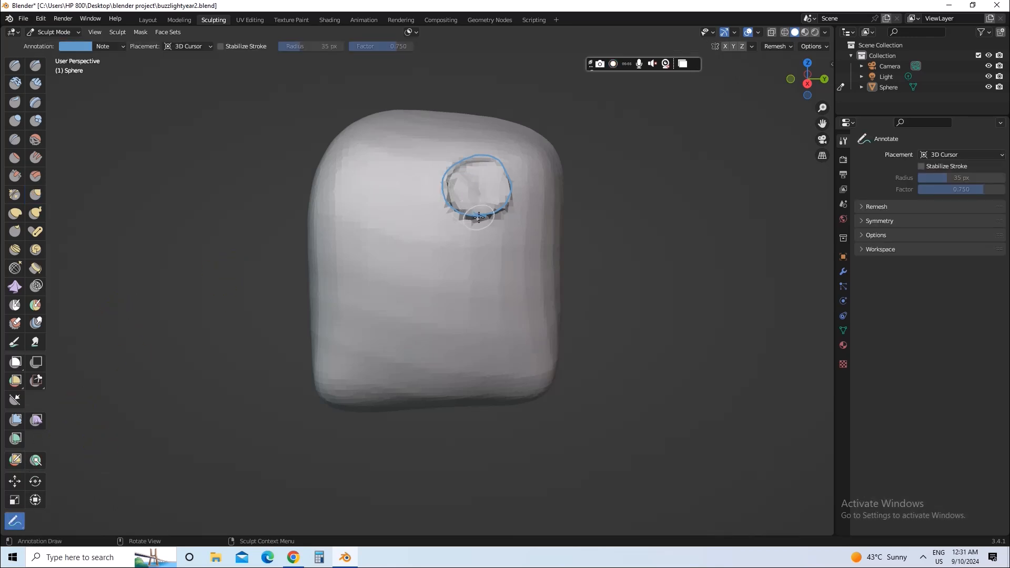
mouse_move(499, 209)
left_mouse_down()
mouse_move(512, 200)
mouse_move(516, 173)
mouse_move(496, 151)
mouse_move(473, 148)
mouse_move(436, 178)
mouse_move(462, 211)
mouse_move(483, 215)
left_mouse_up()
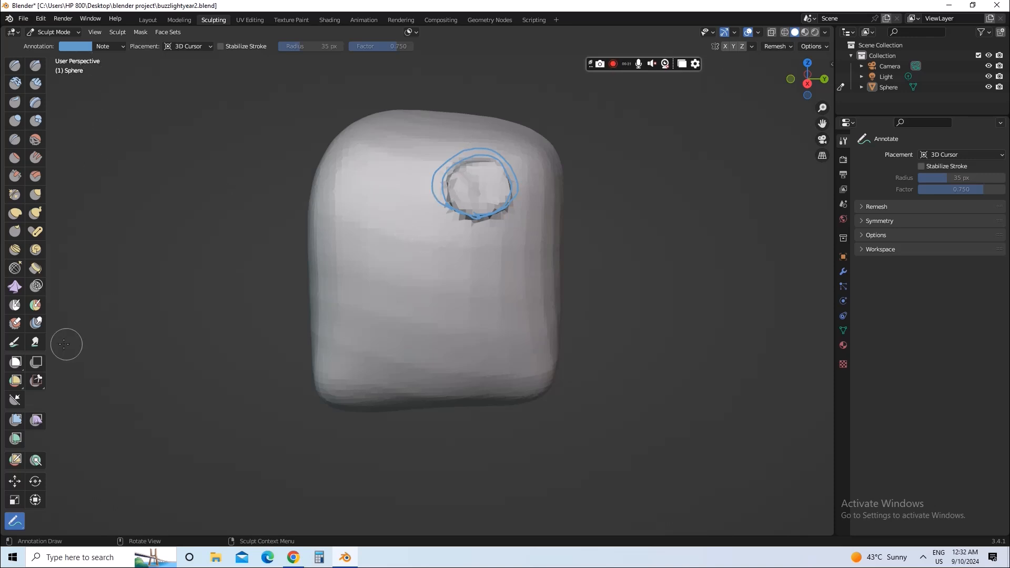
left_click(35, 194)
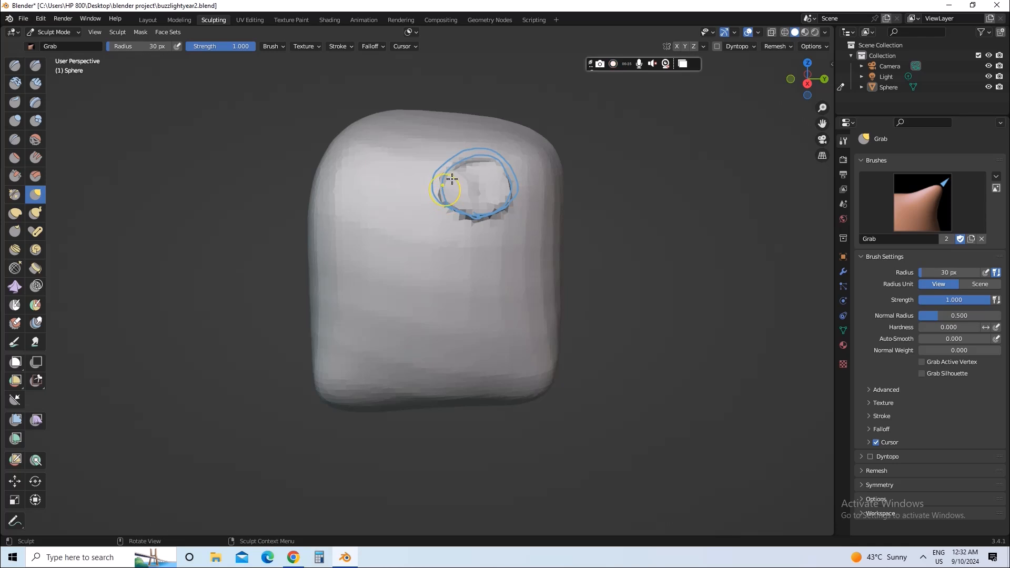
mouse_move(452, 180)
left_mouse_down()
mouse_move(463, 163)
mouse_move(493, 160)
left_mouse_up()
mouse_move(494, 162)
left_mouse_down()
mouse_move(511, 169)
mouse_move(512, 187)
left_mouse_up()
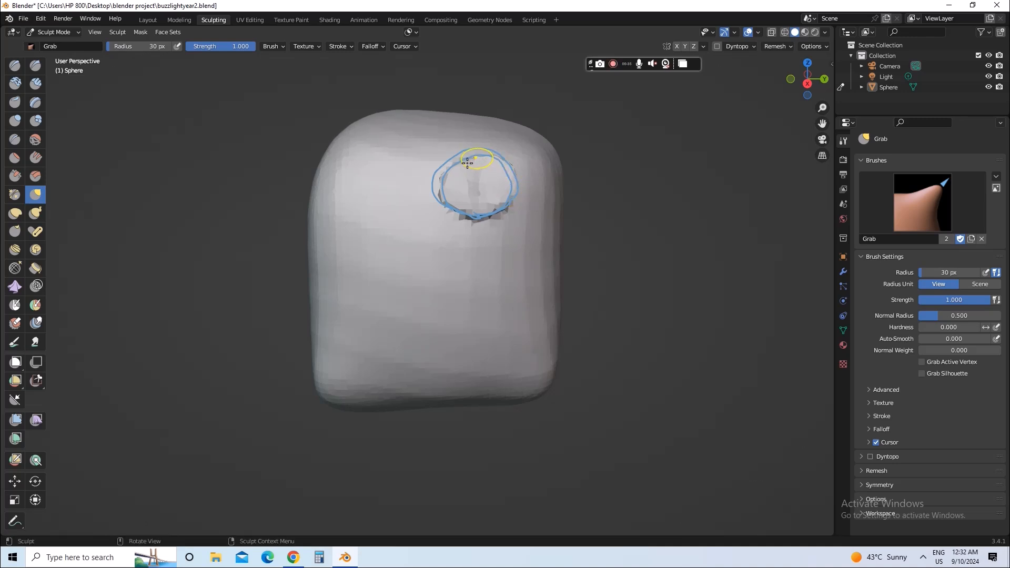
mouse_move(445, 185)
left_mouse_down()
mouse_move(451, 208)
mouse_move(470, 216)
left_mouse_up()
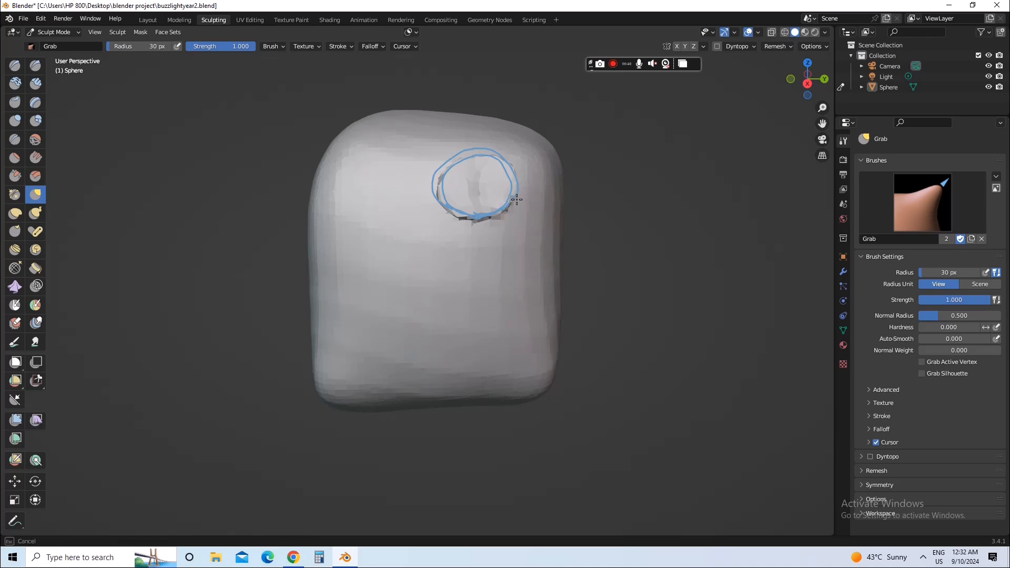
mouse_move(502, 205)
left_mouse_down()
mouse_move(465, 213)
mouse_move(447, 197)
left_mouse_up()
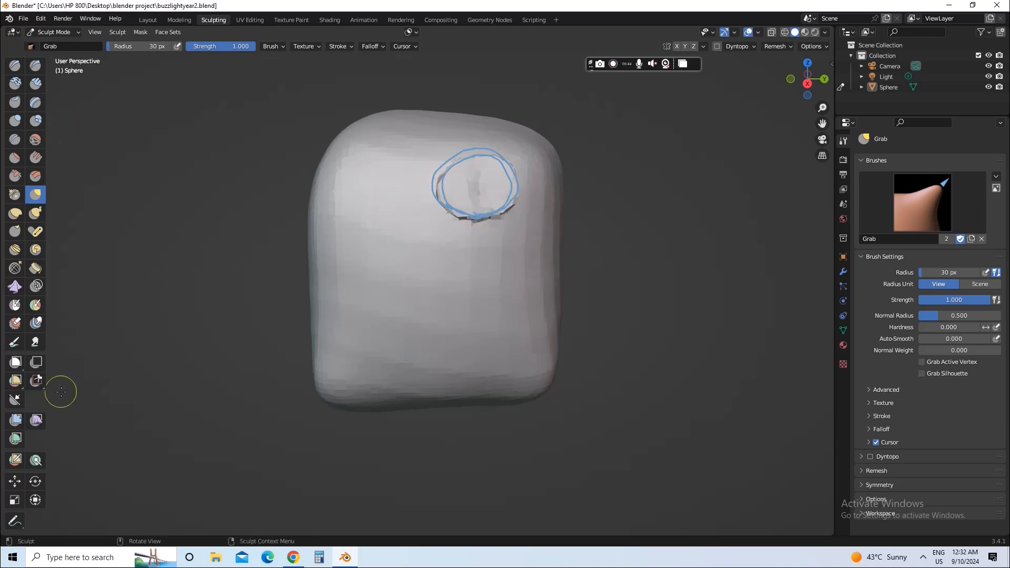
- Delete the Note annotation layer holding the circle guides around the disc
left_click(15, 520)
left_click(110, 48)
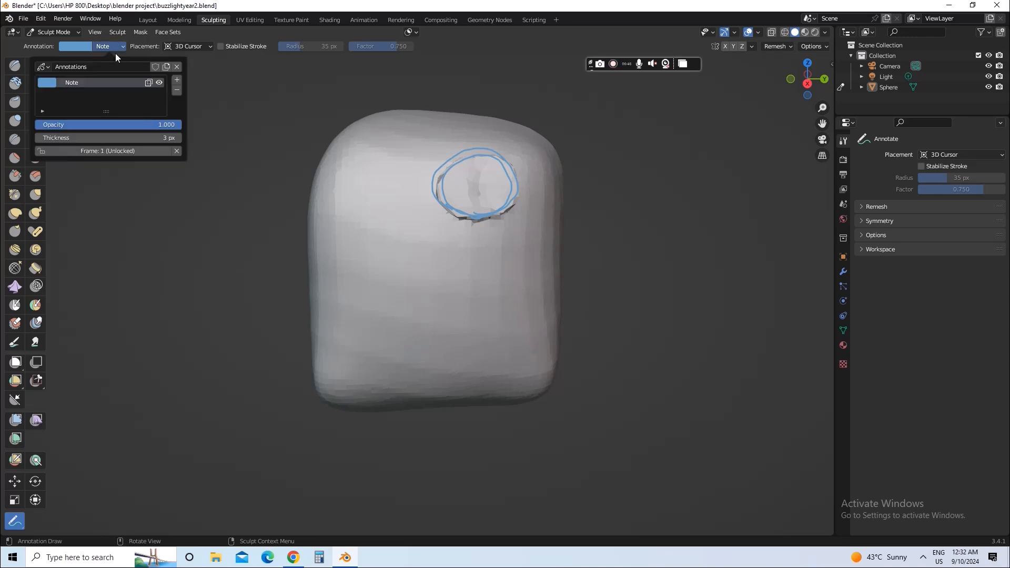
left_click(177, 93)
mouse_move(452, 234)
middle_mouse_down()
mouse_move(510, 245)
mouse_move(471, 228)
mouse_move(449, 243)
middle_mouse_up()
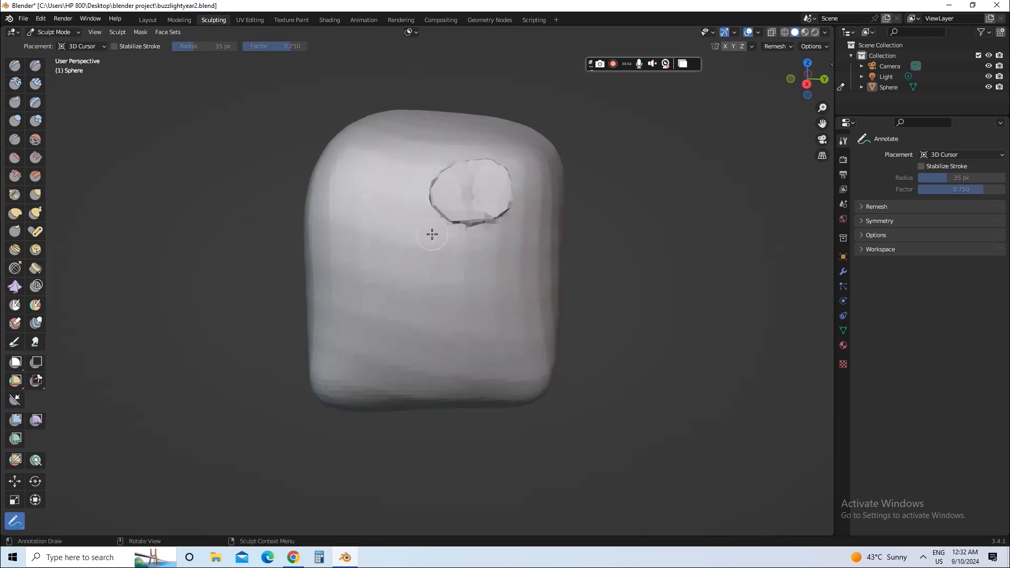
left_click_drag(486, 216, 490, 222)
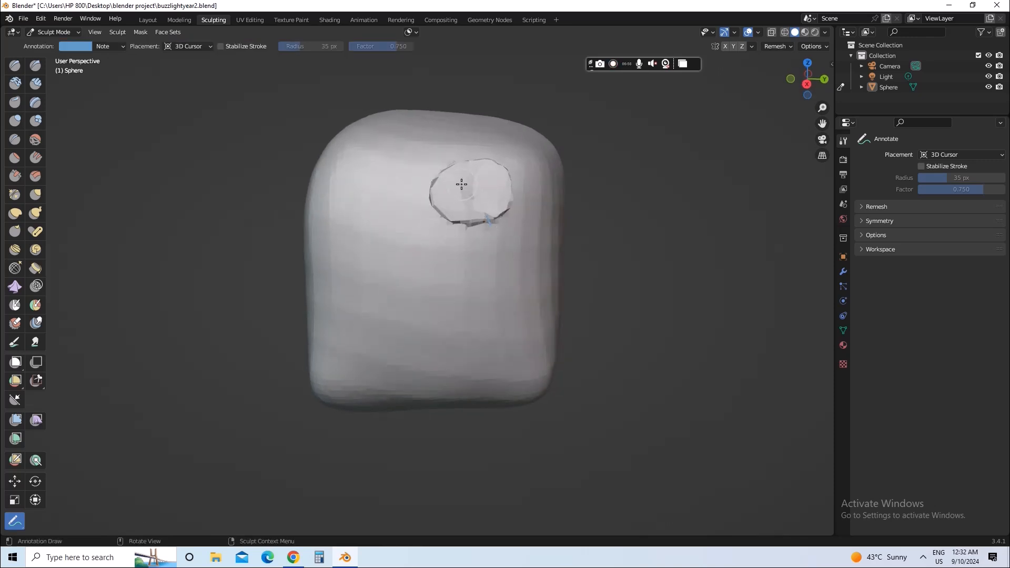
key("ctrl+z")
middle_click_drag(484, 281, 490, 274)
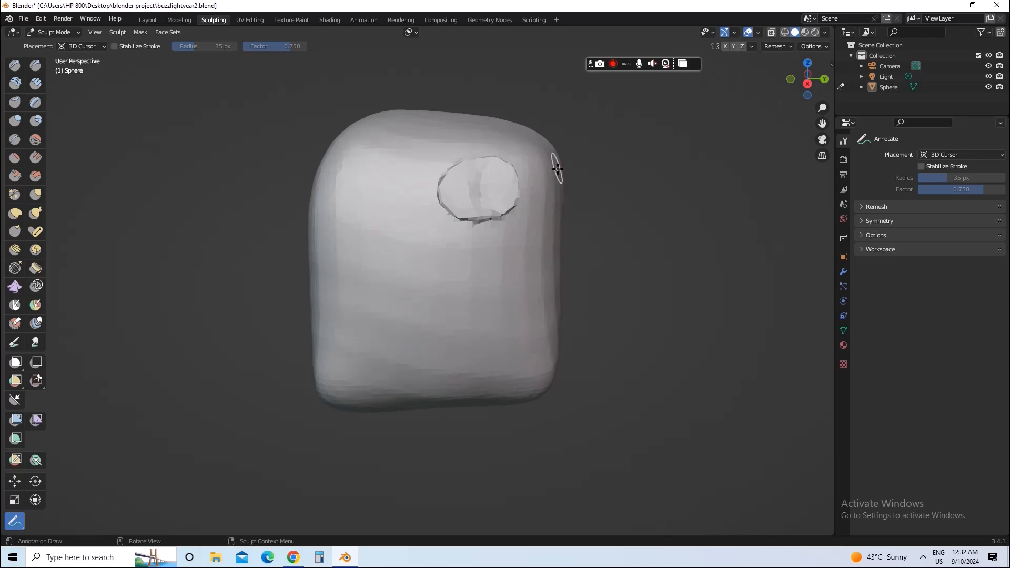
- Adjust the disc's upper edge with the Grab brush to round its outline
left_click(35, 195)
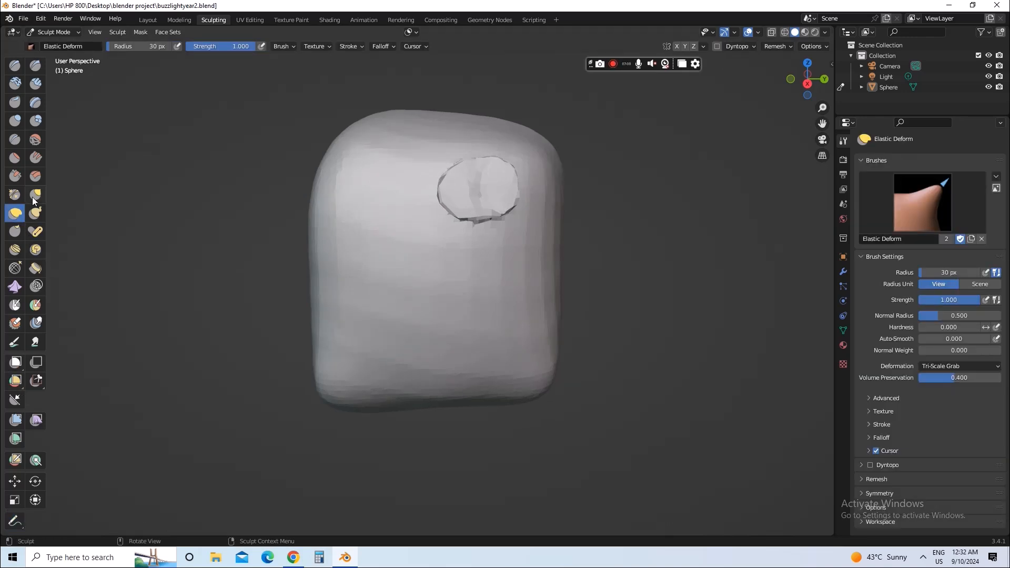
left_click_drag(491, 159, 500, 166)
left_click_drag(507, 169, 506, 174)
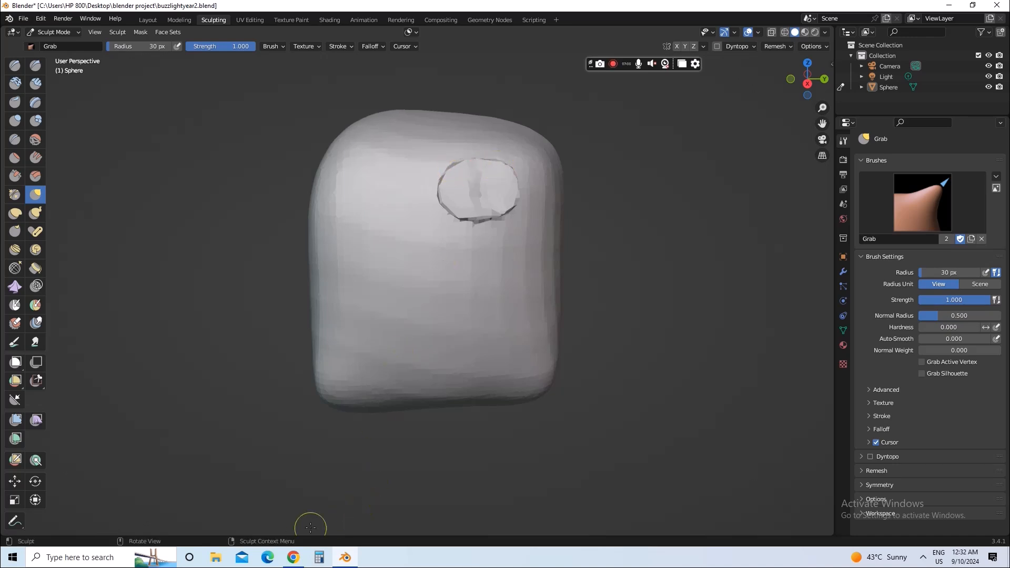
- Save the changes to buzzlightyear2.blend
left_click(23, 19)
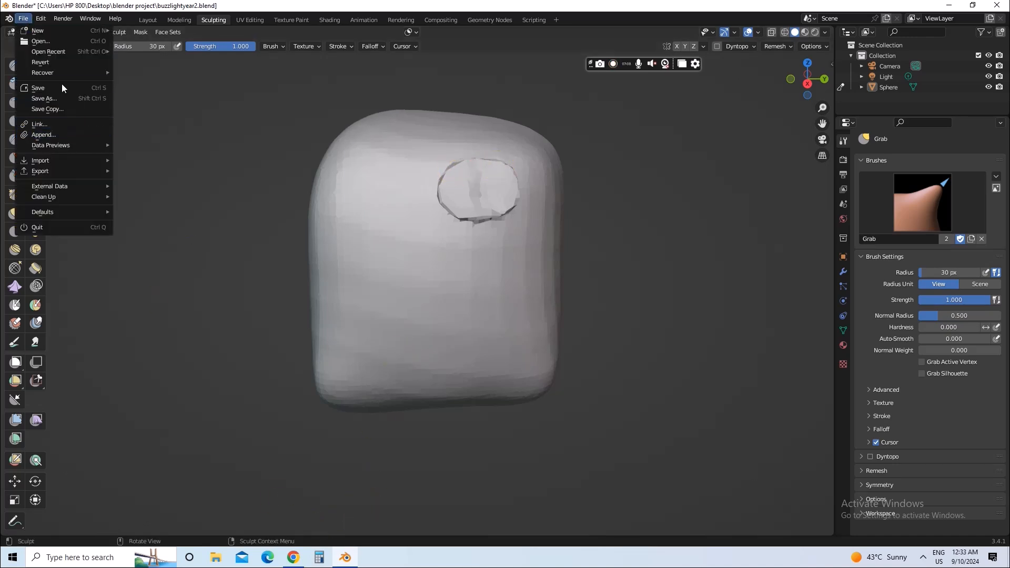
left_click(71, 91)
left_click(24, 18)
left_click(67, 90)
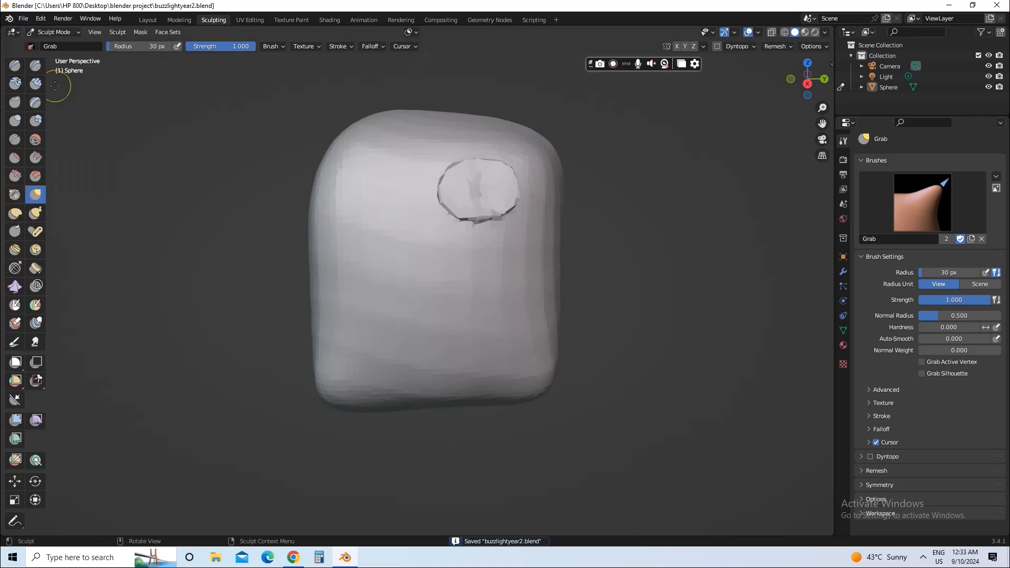
left_click(30, 20)
left_click(67, 87)
- Compare the disc with the Buzz Lightyear side-face reference in Chrome and return to Blender
left_click(293, 556)
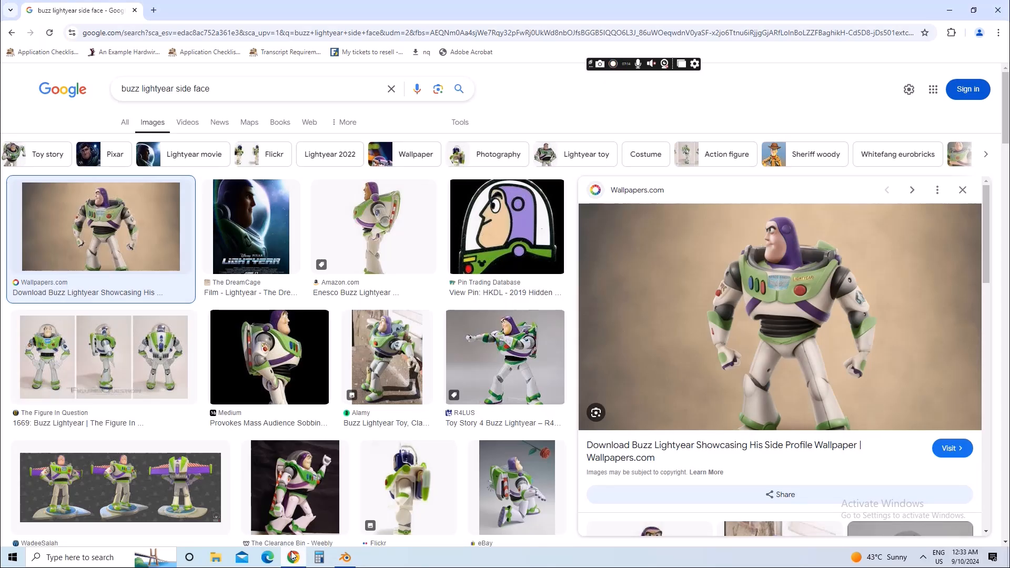
left_click(293, 557)
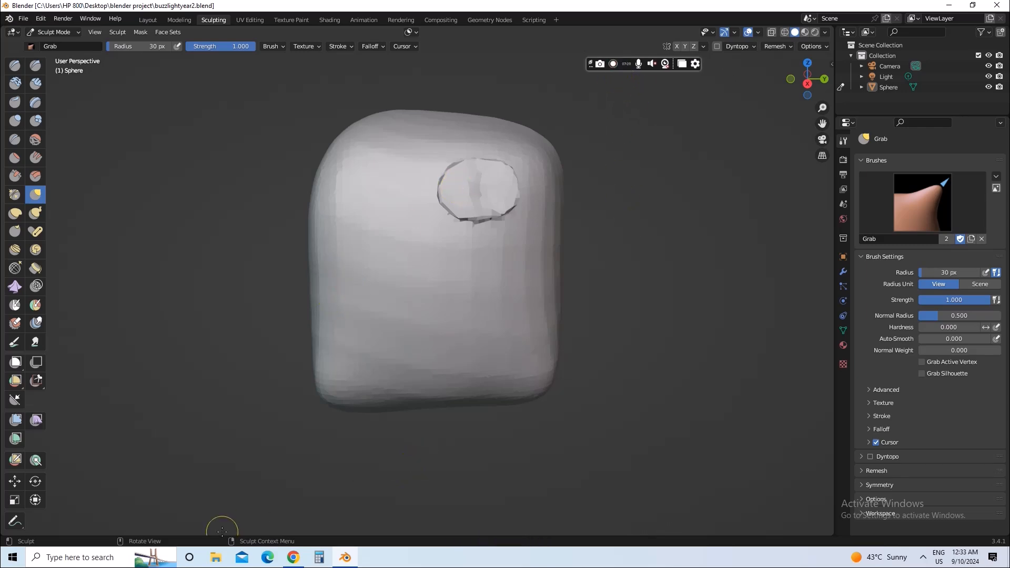
left_click(302, 558)
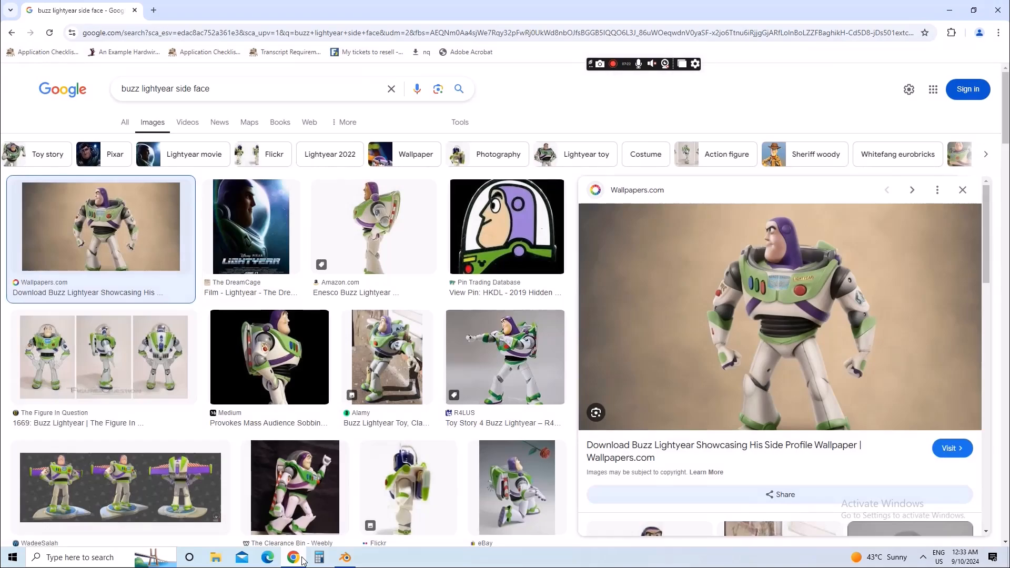
left_click(293, 558)
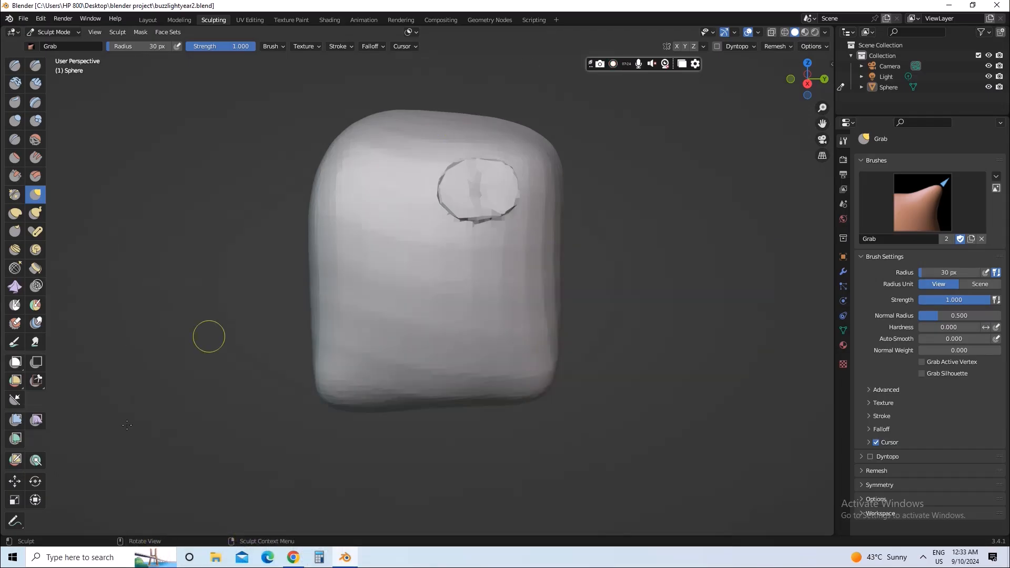
left_click(11, 520)
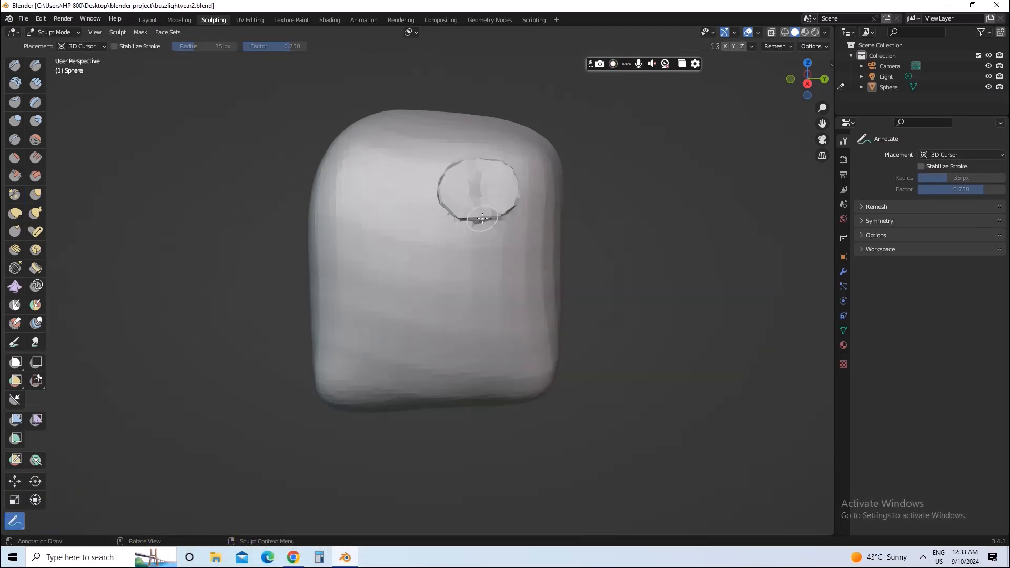
left_click_drag(482, 218, 437, 211)
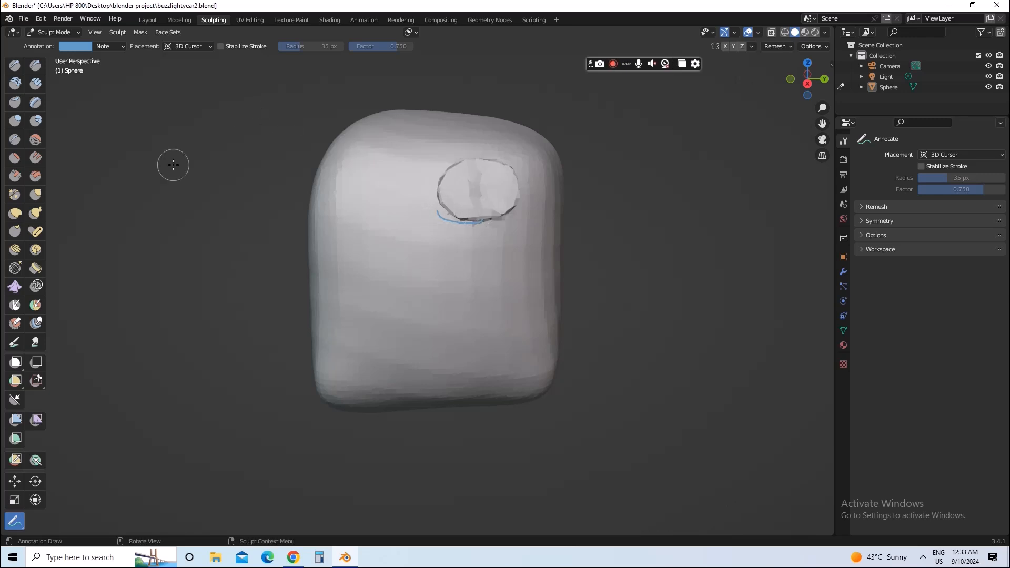
left_click(23, 18)
mouse_move(61, 51)
left_click(120, 51)
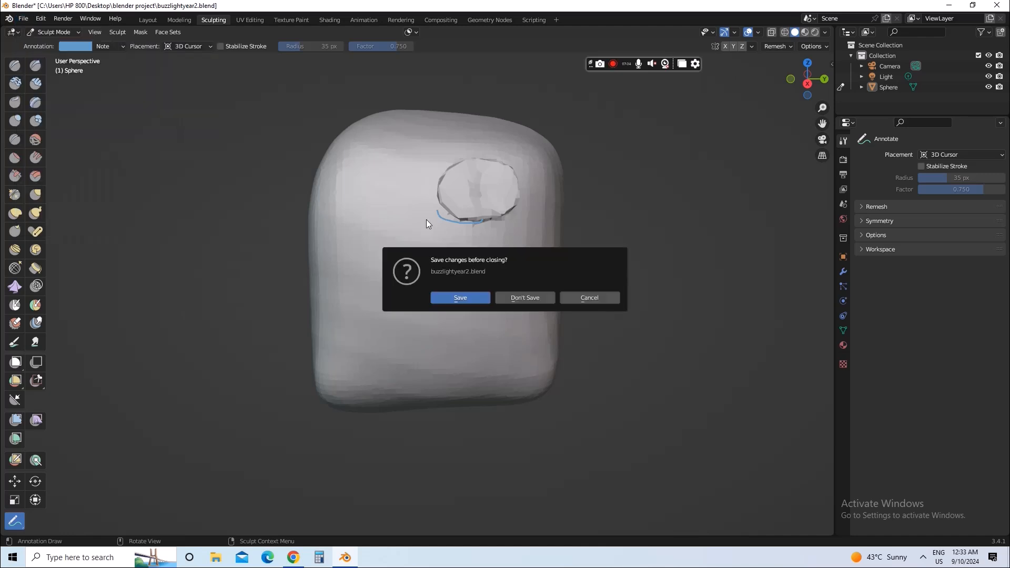
left_click(518, 295)
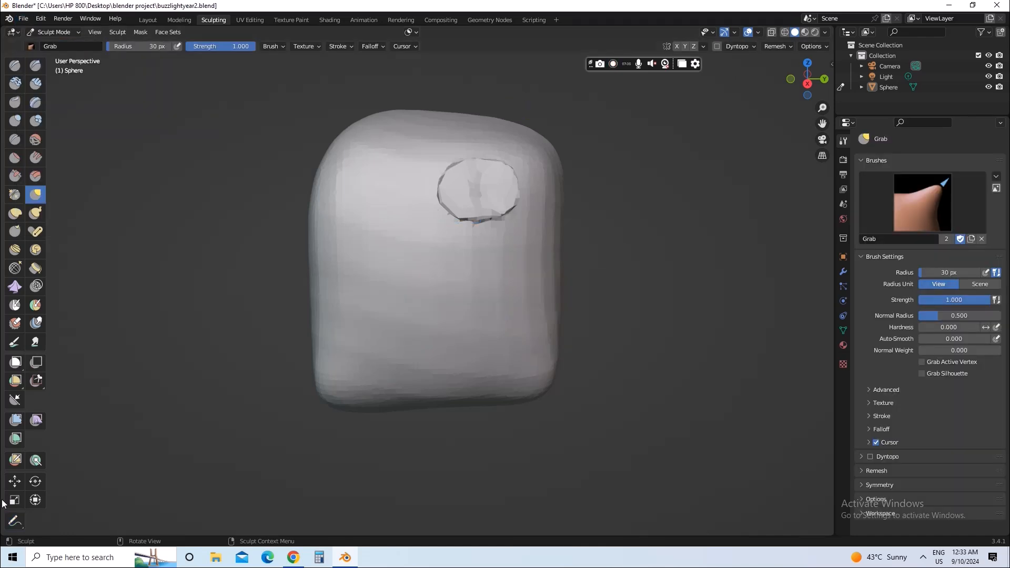
- Annotate a new circle closely around the raised disc, slightly wider than its upper edge
left_click(14, 521)
left_click_drag(481, 218, 478, 218)
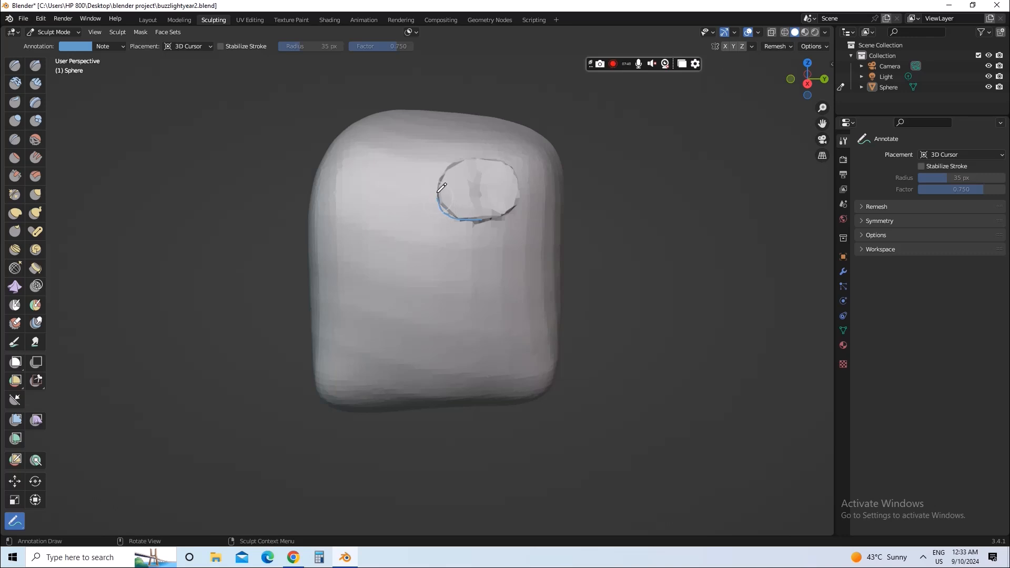
mouse_move(470, 153)
left_mouse_down()
mouse_move(494, 153)
mouse_move(524, 180)
left_mouse_up()
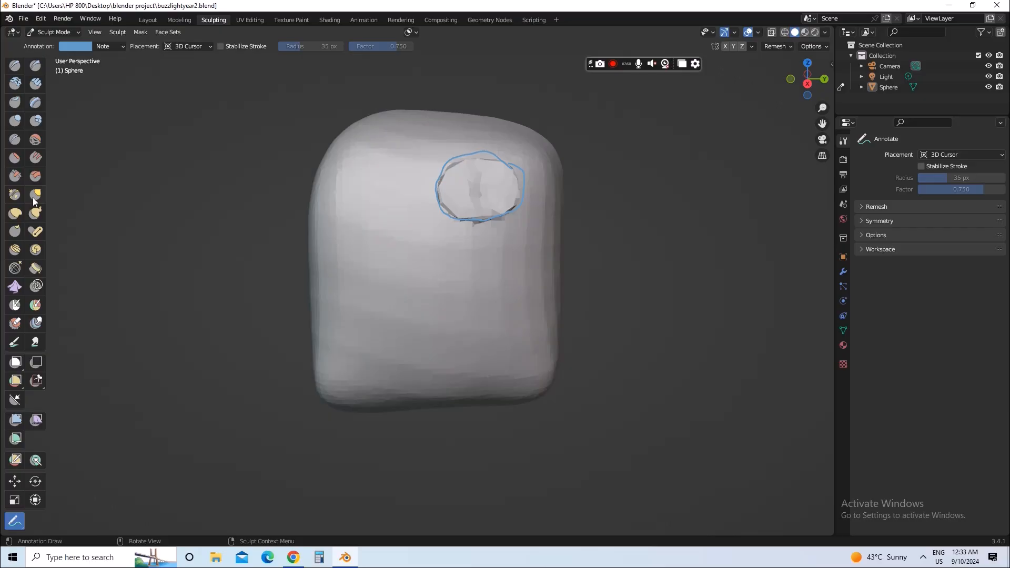
- Pull the disc's upper and side edges out to the new circle annotation with the Grab brush
key("g")
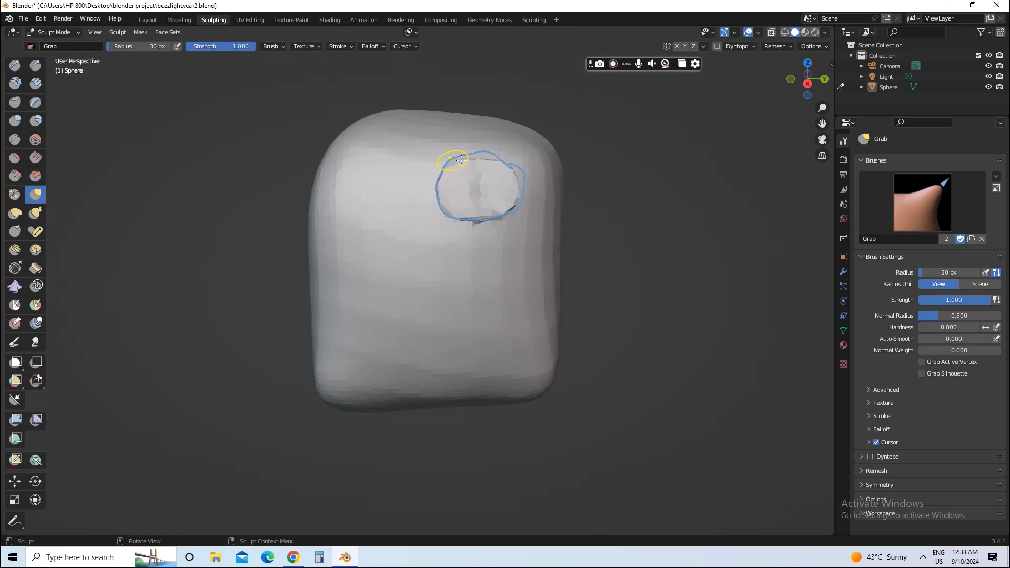
left_click_drag(466, 161, 468, 152)
left_click_drag(478, 162, 493, 153)
mouse_move(482, 156)
left_mouse_down()
mouse_move(517, 170)
mouse_move(514, 204)
mouse_move(517, 171)
left_mouse_up()
left_click_drag(511, 175, 513, 173)
mouse_move(511, 170)
left_mouse_down()
mouse_move(506, 157)
mouse_move(472, 156)
left_mouse_up()
left_click_drag(491, 211, 511, 191)
mouse_move(512, 188)
left_mouse_down()
mouse_move(516, 166)
mouse_move(497, 158)
mouse_move(448, 163)
left_mouse_up()
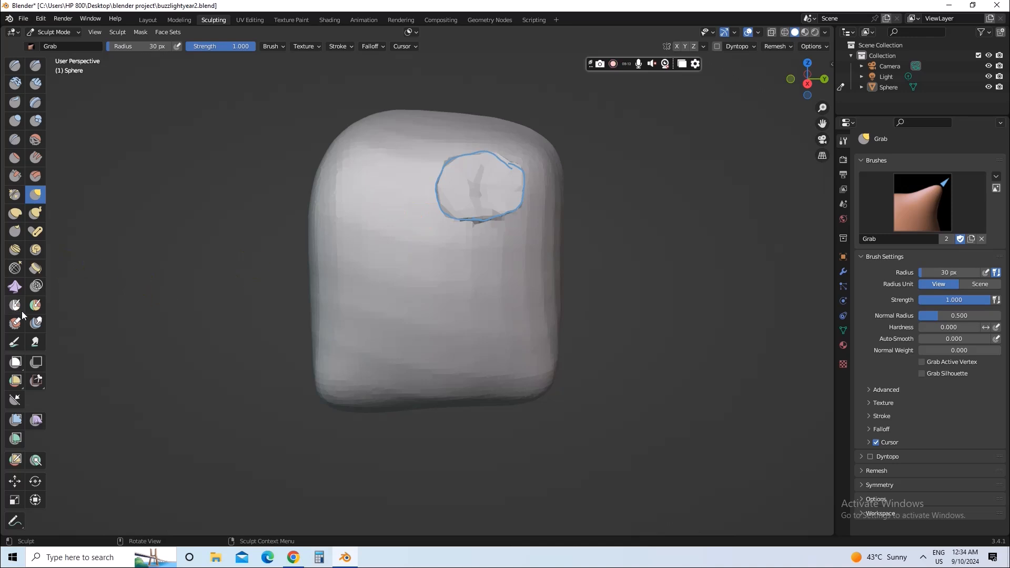
- Delete the Note annotation layer with the guide circle from the head's side
left_click(13, 524)
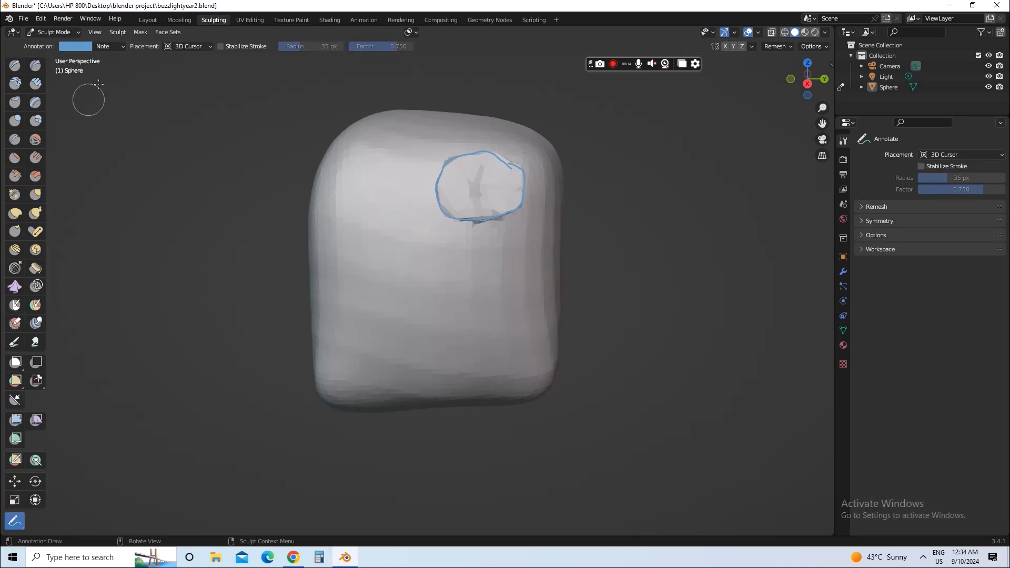
left_click(124, 46)
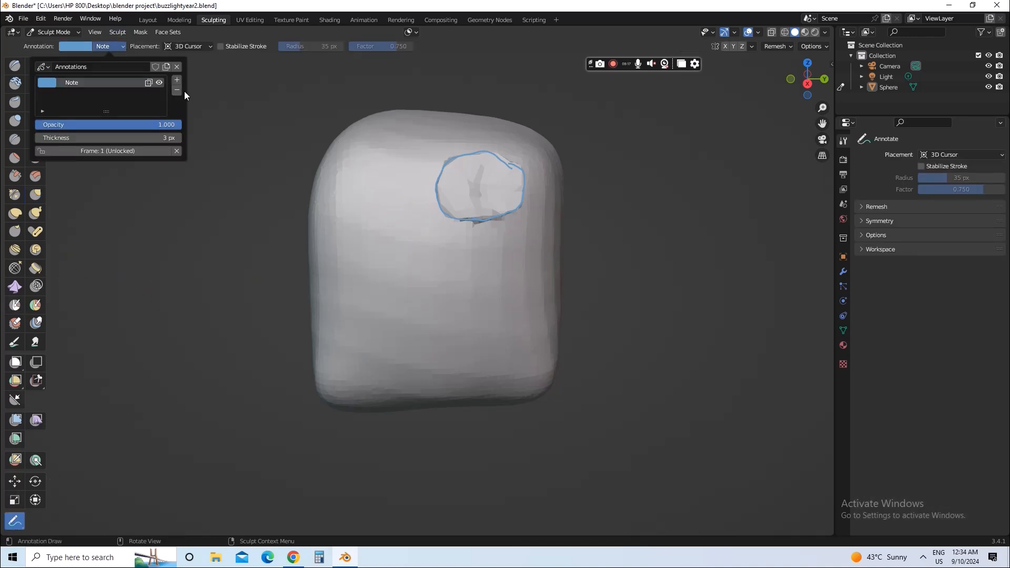
left_click(106, 46)
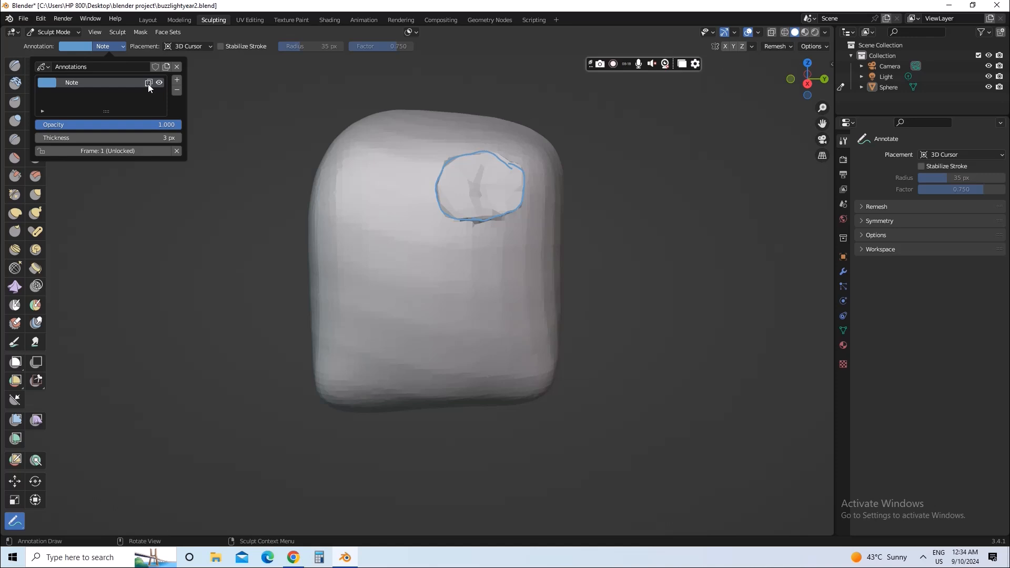
left_click(176, 91)
- Inspect the disc from a slightly turned view and check it against the side-face reference in Chrome
middle_click_drag(486, 250, 466, 264)
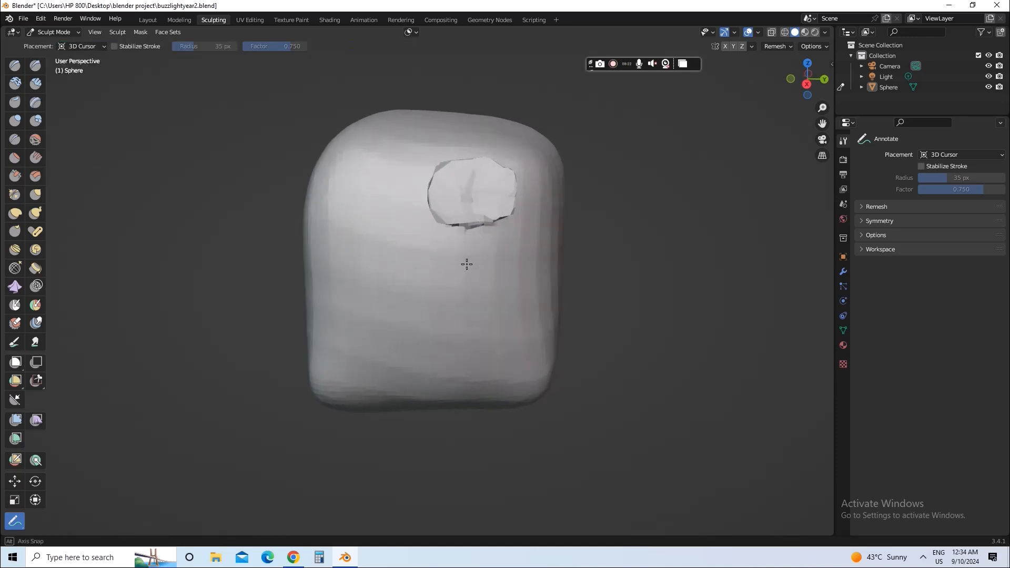
left_click(498, 223)
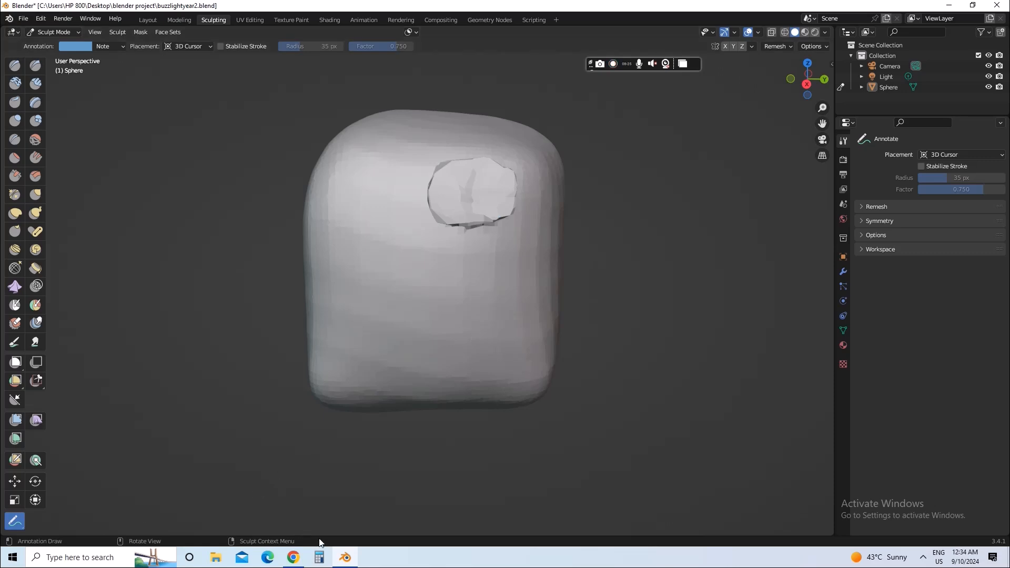
left_click(294, 559)
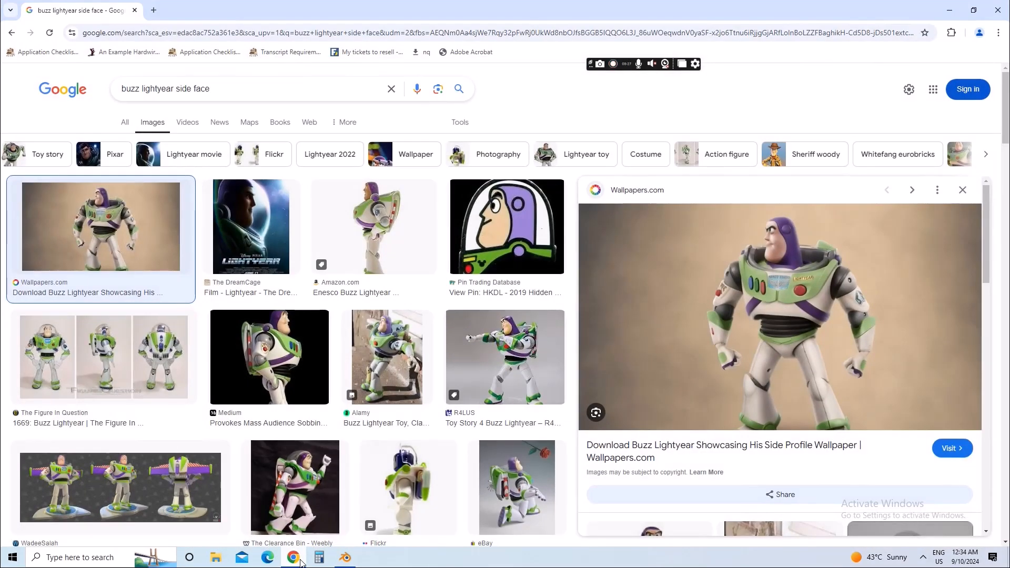
left_click(294, 558)
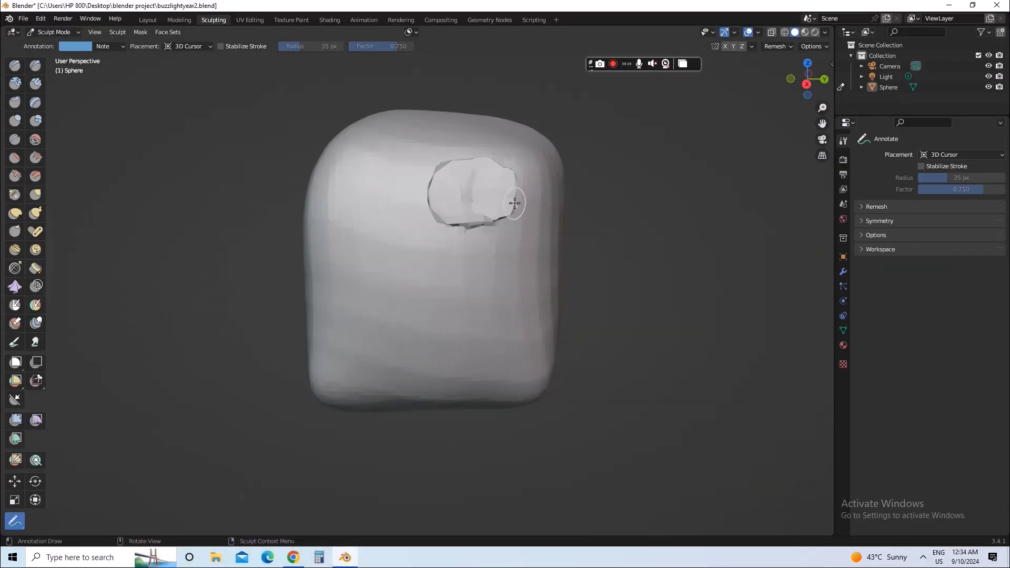